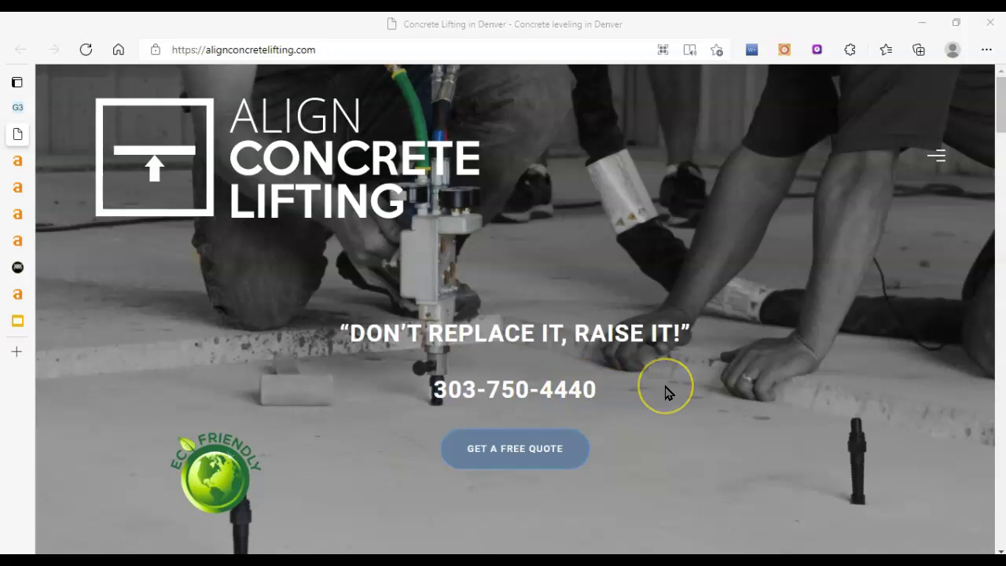
{"action": "scroll", "coordinate": [665, 417], "scroll_direction": "down", "scroll_amount": 6}
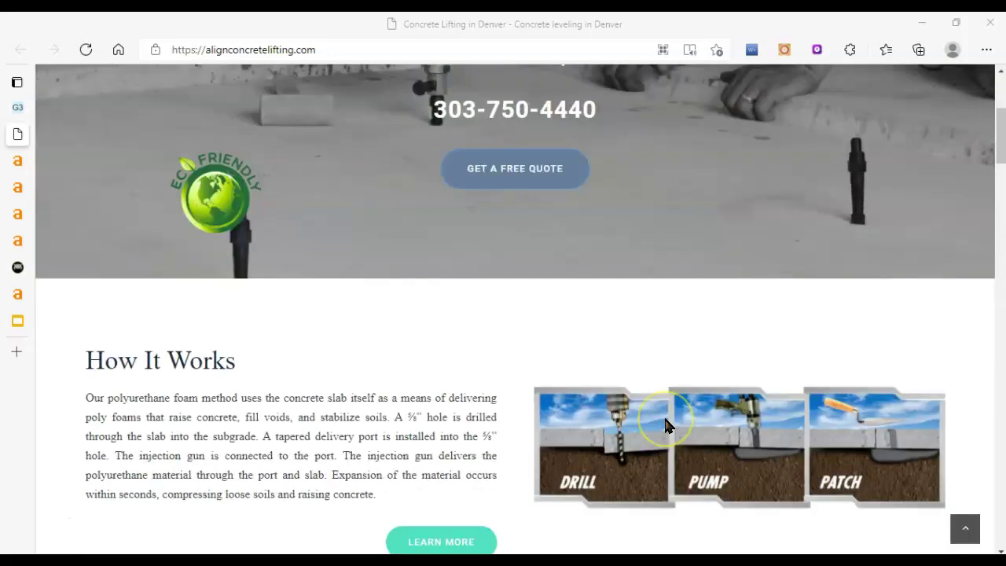
{"action": "scroll", "coordinate": [665, 419], "scroll_direction": "up", "scroll_amount": 7}
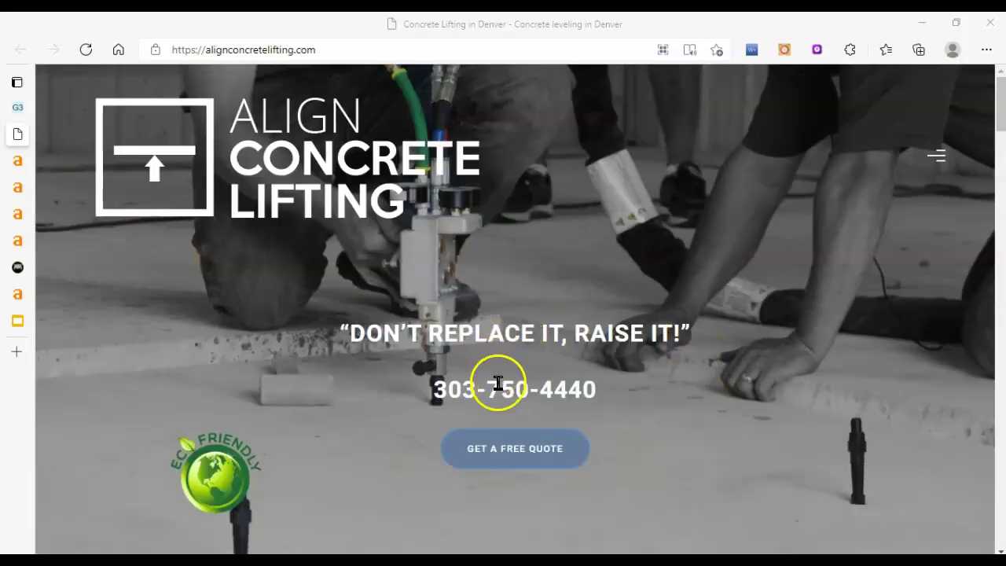
{"action": "left_click", "coordinate": [602, 393]}
{"action": "left_click_drag", "start_coordinate": [601, 393], "coordinate": [372, 396]}
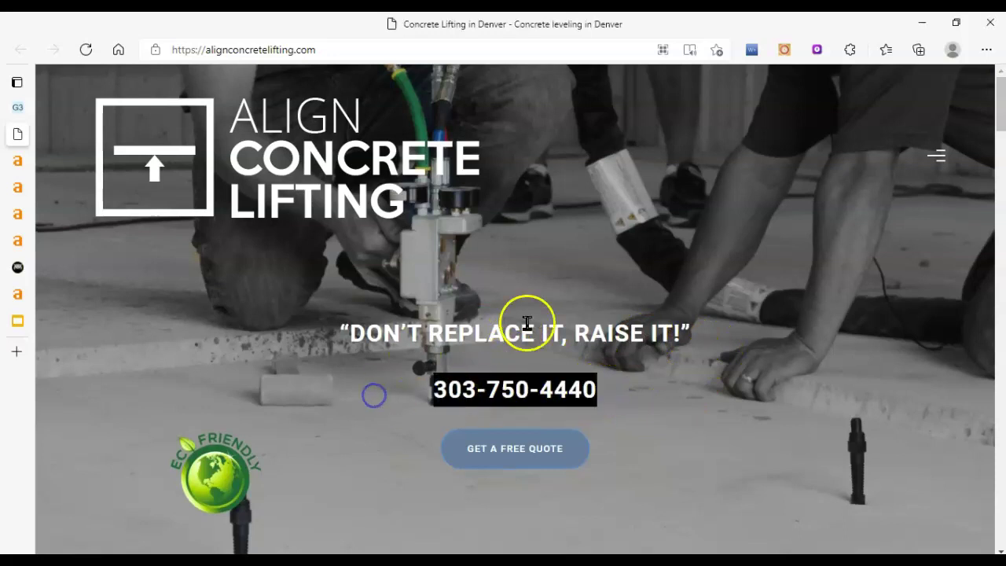
{"action": "left_click", "coordinate": [376, 385]}
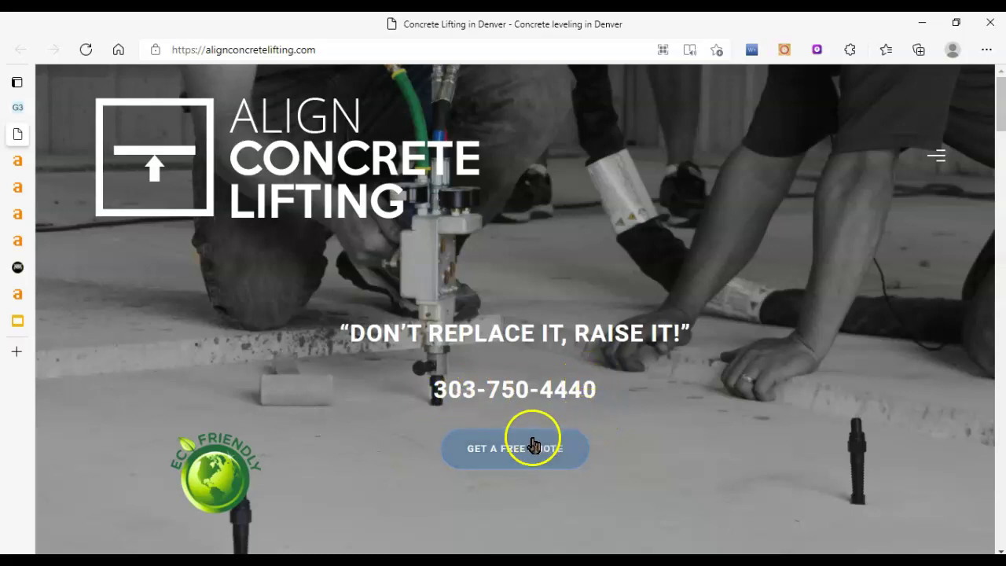
{"action": "left_click_drag", "start_coordinate": [594, 391], "coordinate": [404, 386]}
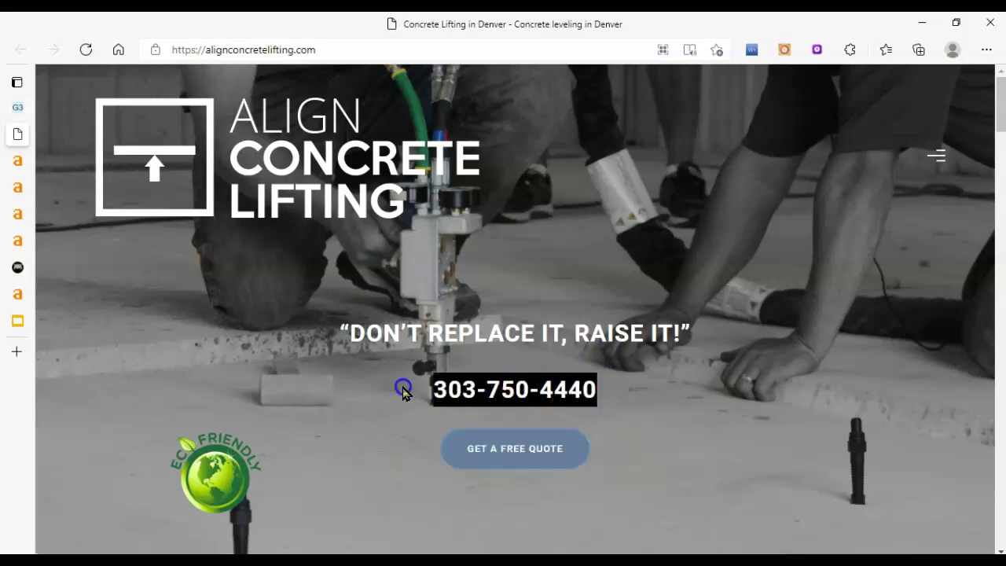
{"action": "left_click", "coordinate": [445, 391]}
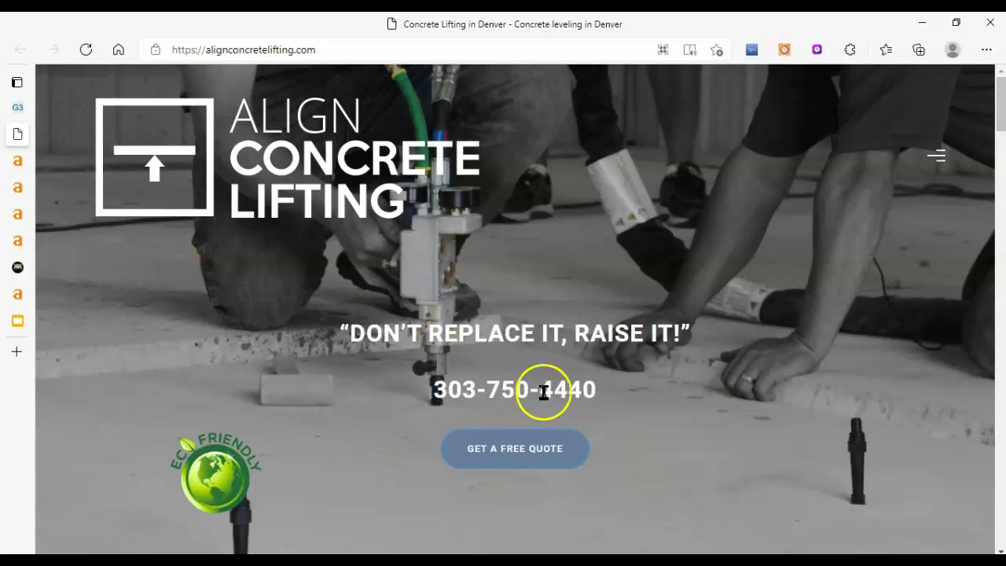
{"action": "left_click_drag", "start_coordinate": [610, 388], "coordinate": [397, 389]}
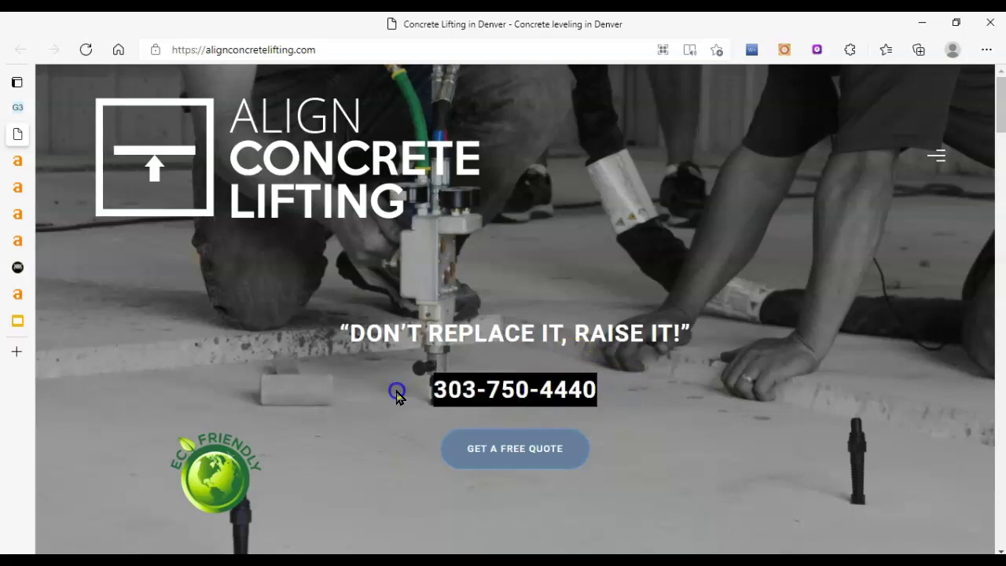
{"action": "left_click", "coordinate": [488, 388]}
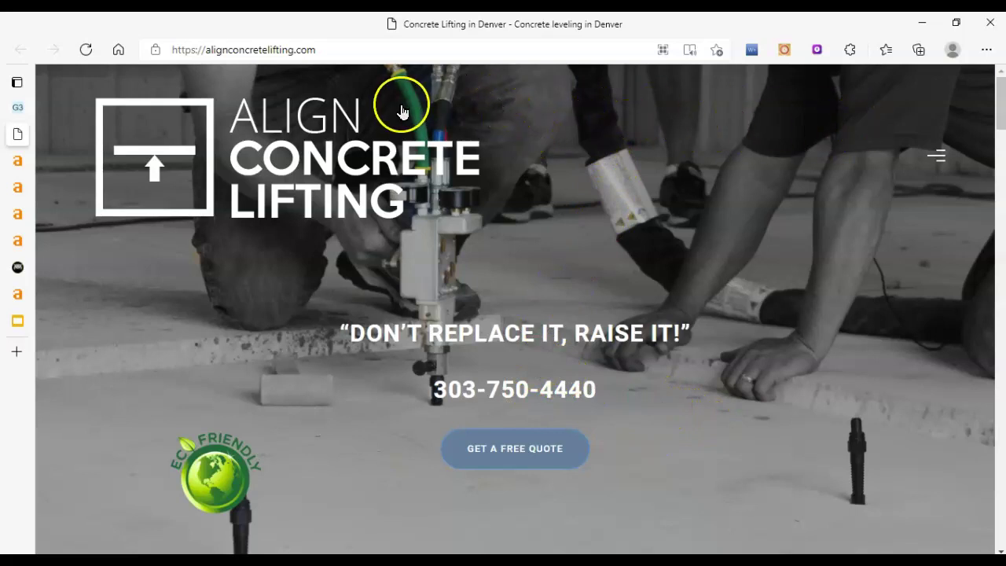
{"action": "scroll", "coordinate": [843, 186], "scroll_direction": "down", "scroll_amount": 12}
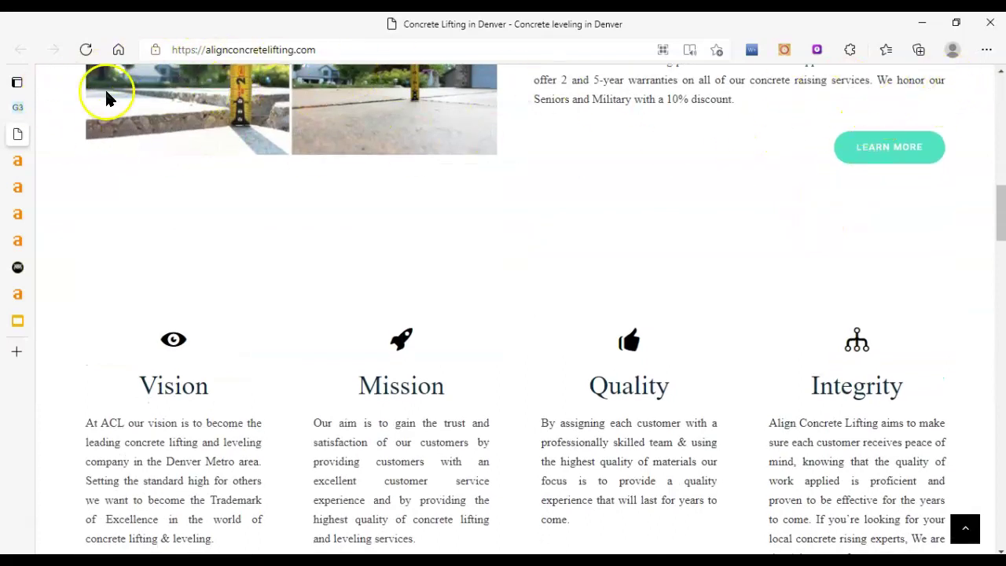
{"action": "scroll", "coordinate": [819, 402], "scroll_direction": "up", "scroll_amount": 3}
{"action": "scroll", "coordinate": [631, 378], "scroll_direction": "up", "scroll_amount": 9}
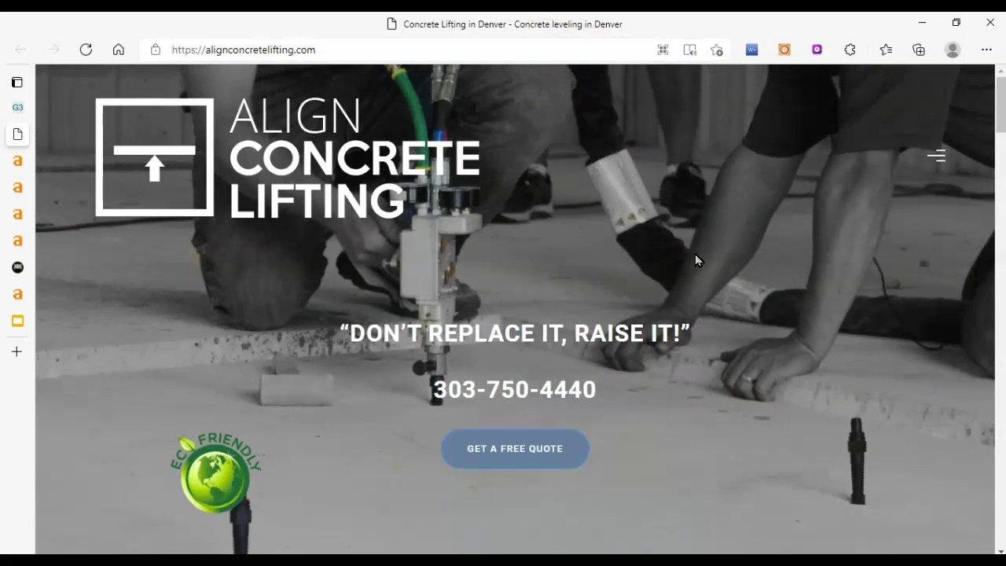
{"action": "scroll", "coordinate": [616, 317], "scroll_direction": "down", "scroll_amount": 2}
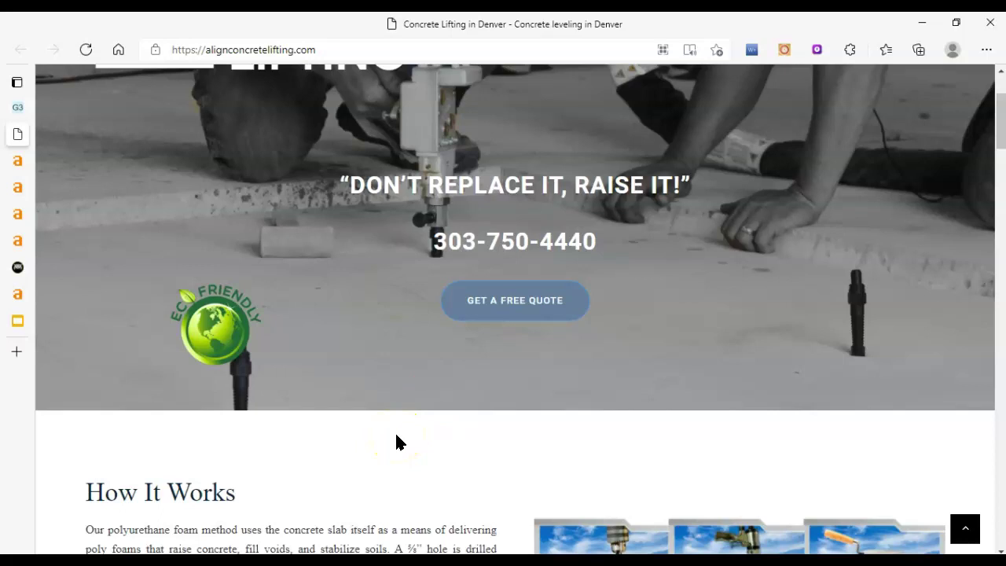
{"action": "scroll", "coordinate": [393, 433], "scroll_direction": "down", "scroll_amount": 4}
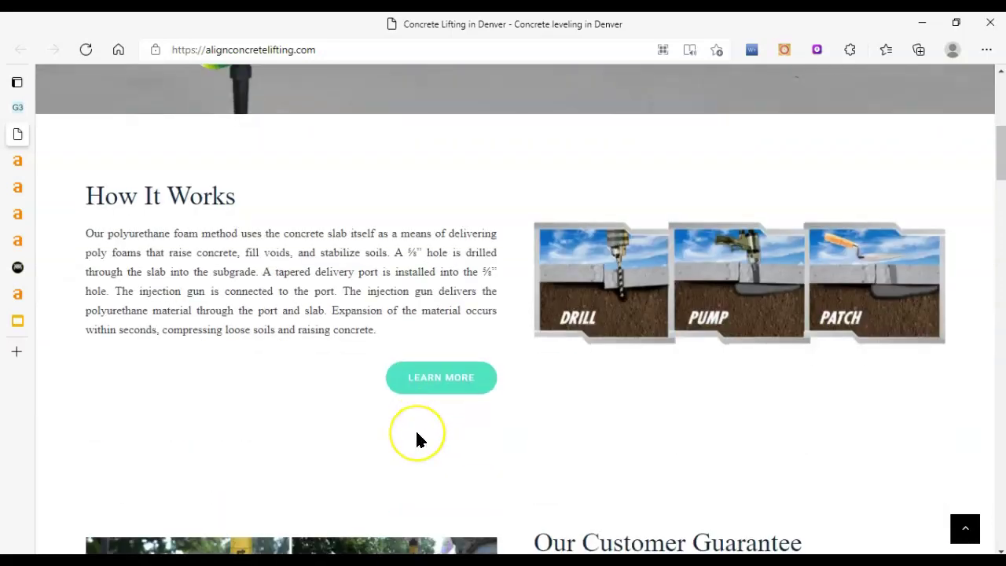
{"action": "scroll", "coordinate": [419, 439], "scroll_direction": "up", "scroll_amount": 2}
{"action": "left_click", "coordinate": [417, 433]}
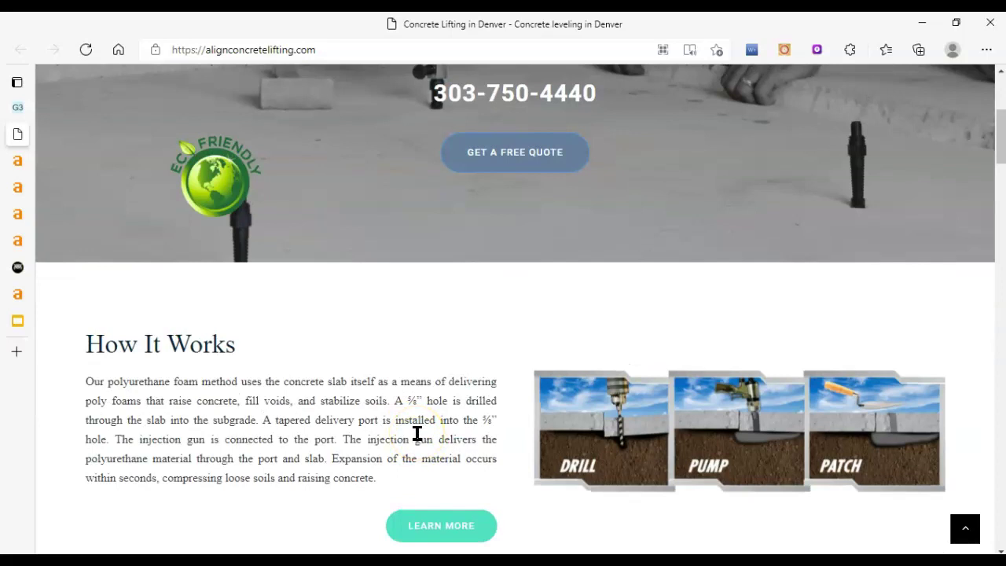
{"action": "scroll", "coordinate": [427, 343], "scroll_direction": "down", "scroll_amount": 3}
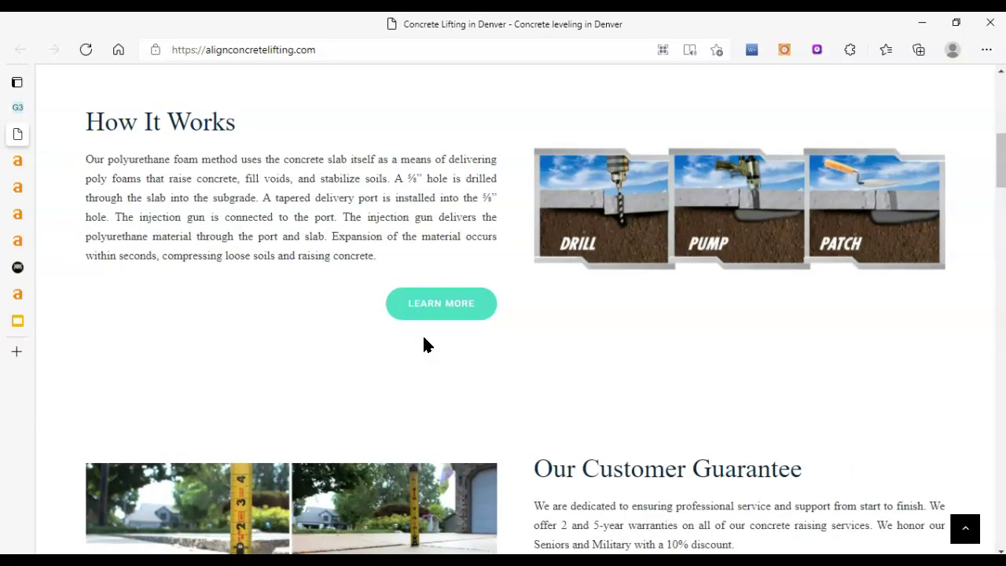
{"action": "scroll", "coordinate": [213, 193], "scroll_direction": "down", "scroll_amount": 6}
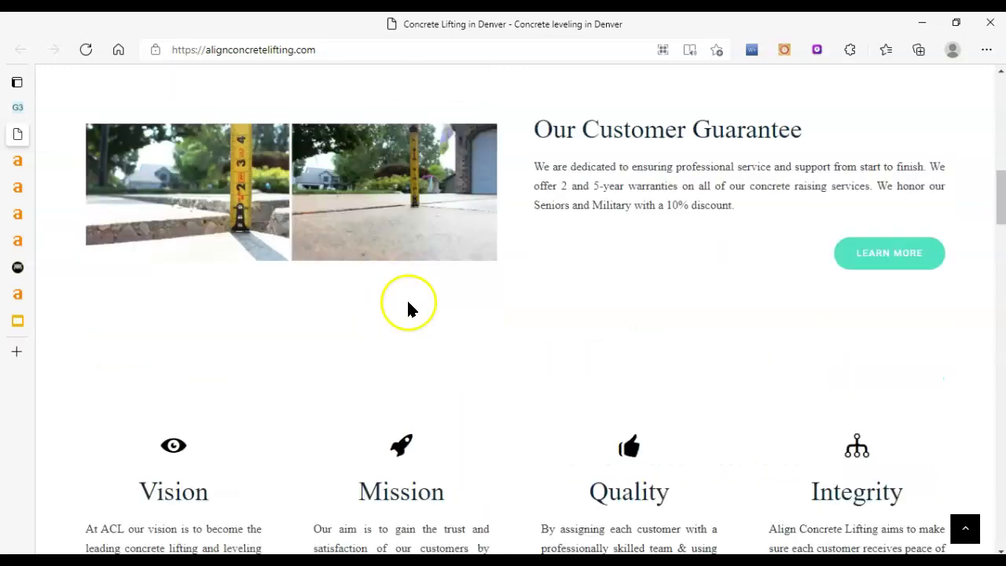
{"action": "scroll", "coordinate": [525, 385], "scroll_direction": "down", "scroll_amount": 13}
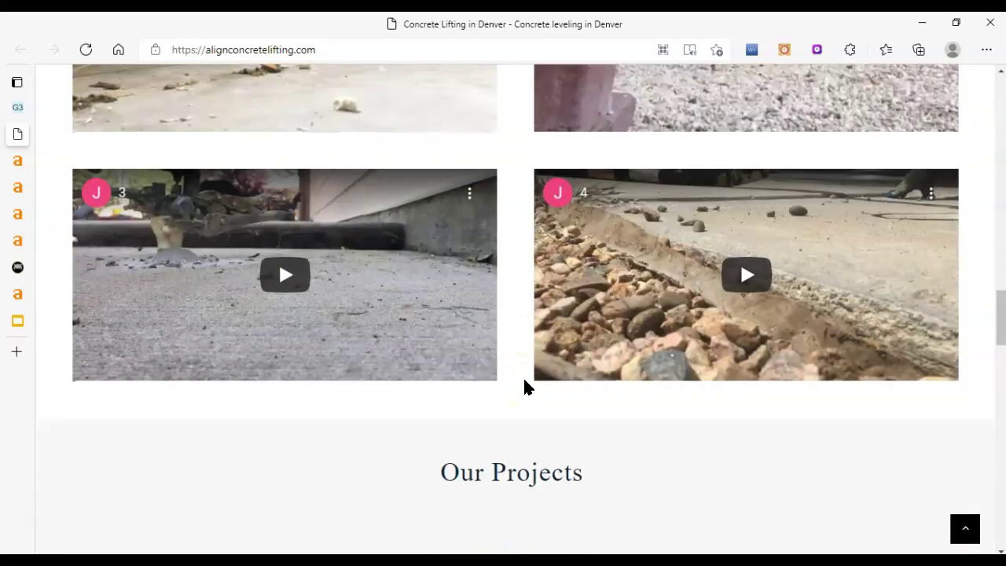
{"action": "scroll", "coordinate": [524, 385], "scroll_direction": "down", "scroll_amount": 14}
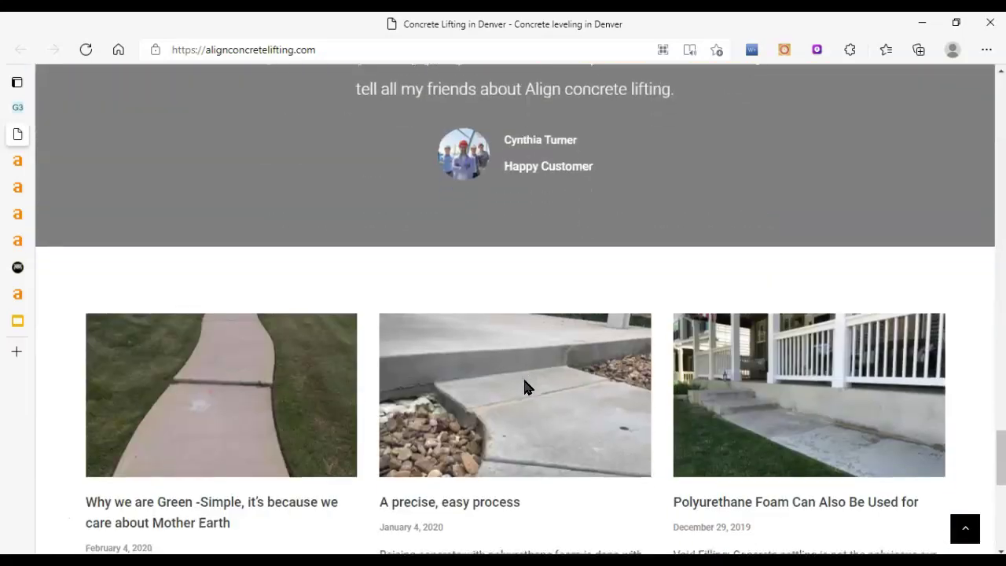
{"action": "scroll", "coordinate": [526, 385], "scroll_direction": "up", "scroll_amount": 5}
{"action": "scroll", "coordinate": [526, 385], "scroll_direction": "down", "scroll_amount": 7}
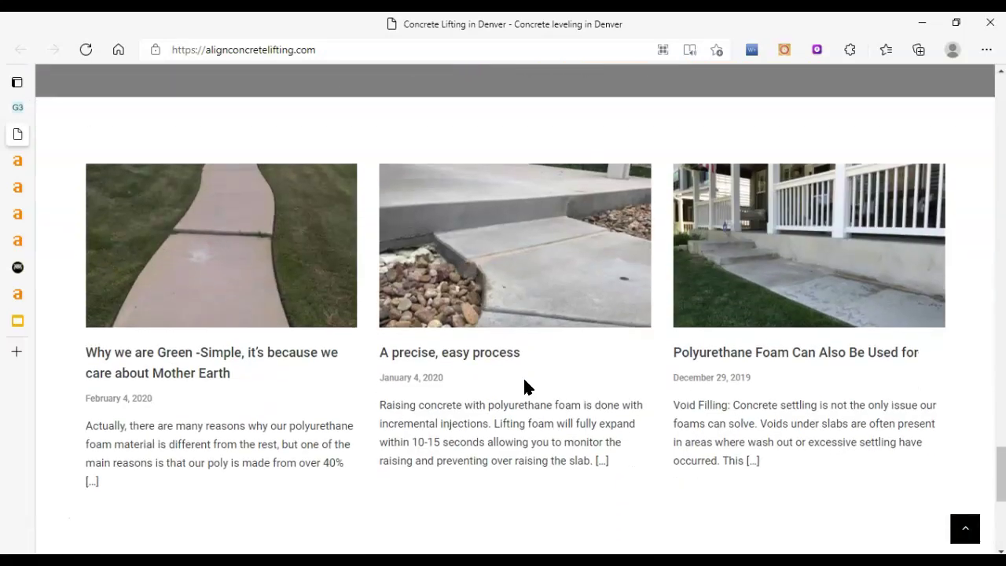
{"action": "scroll", "coordinate": [525, 386], "scroll_direction": "down", "scroll_amount": 5}
{"action": "scroll", "coordinate": [525, 383], "scroll_direction": "up", "scroll_amount": 5}
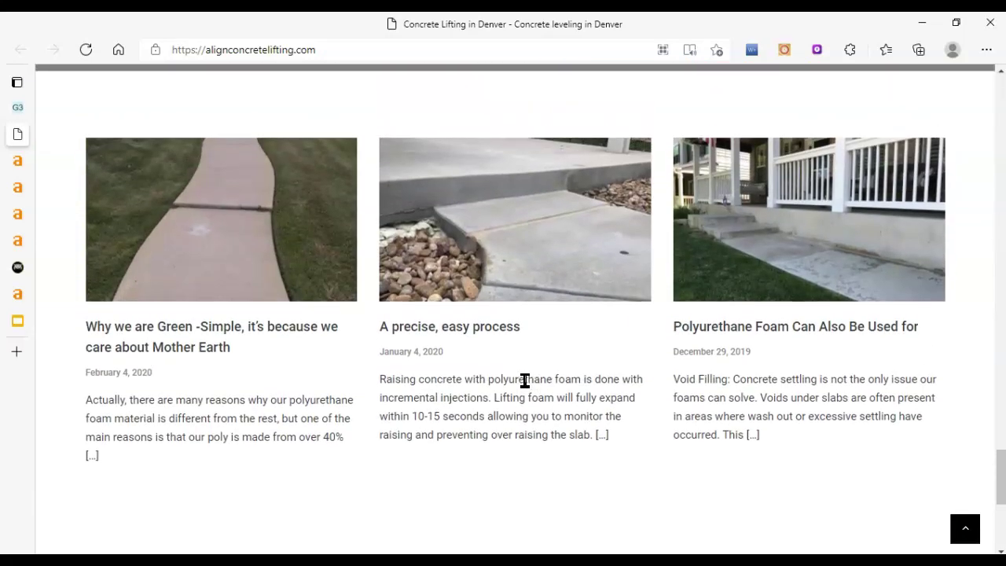
{"action": "scroll", "coordinate": [525, 381], "scroll_direction": "up", "scroll_amount": 12}
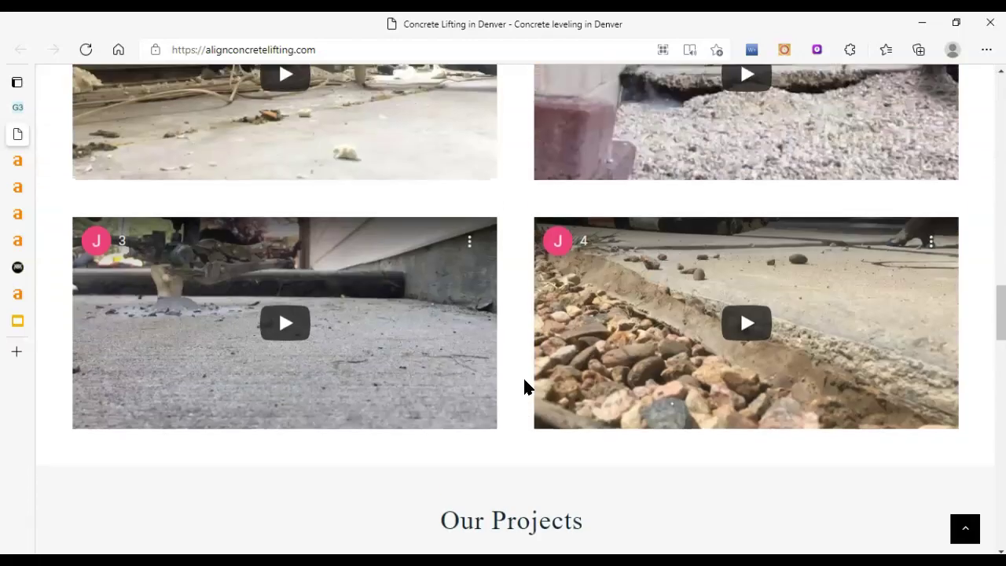
{"action": "scroll", "coordinate": [525, 385], "scroll_direction": "up", "scroll_amount": 15}
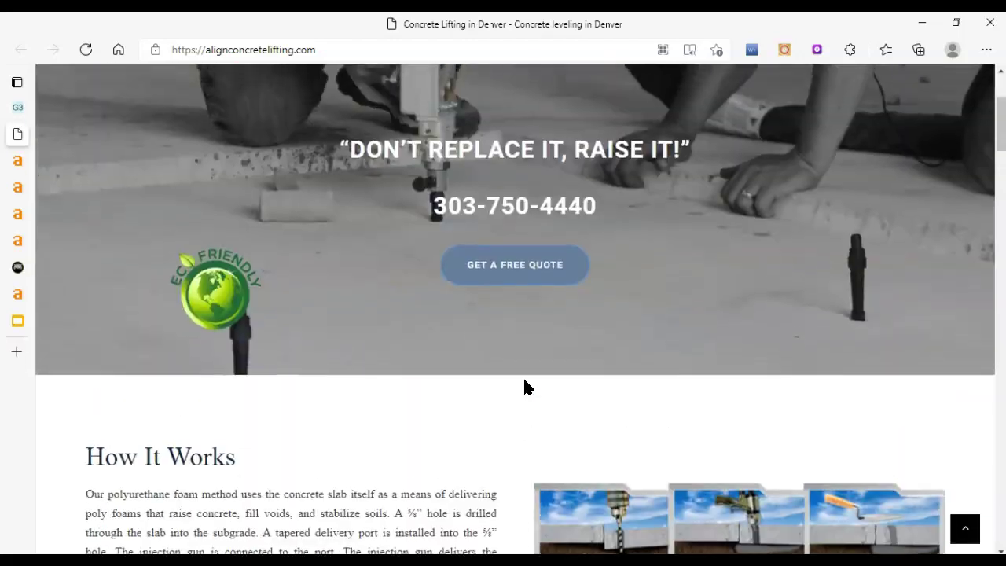
{"action": "scroll", "coordinate": [525, 385], "scroll_direction": "up", "scroll_amount": 3}
Count the homepage's words and characters by pasting all its text into the counter extension.
{"action": "scroll", "coordinate": [525, 385], "scroll_direction": "down", "scroll_amount": 7}
{"action": "left_click", "coordinate": [614, 326]}
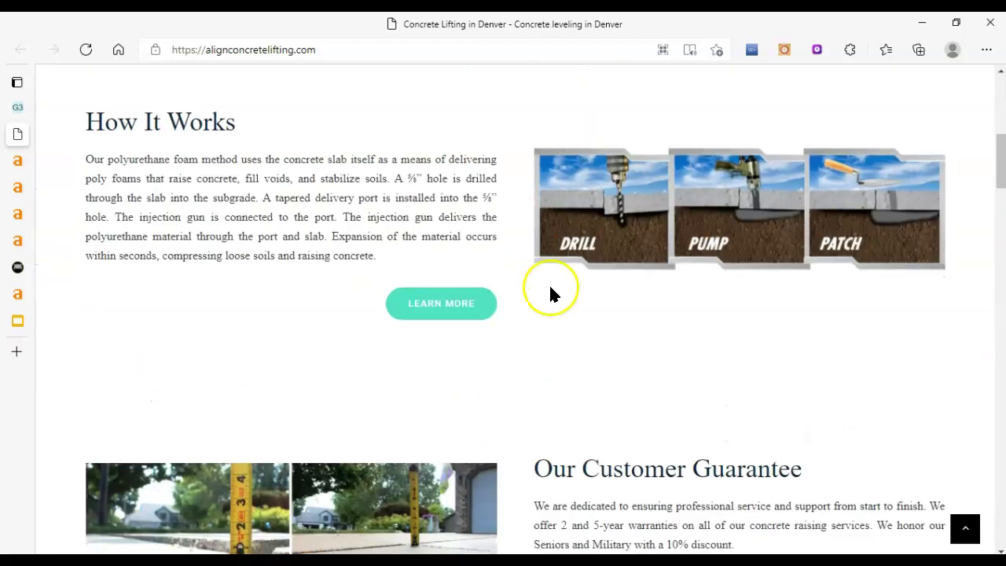
{"action": "key", "text": "ctrl+a"}
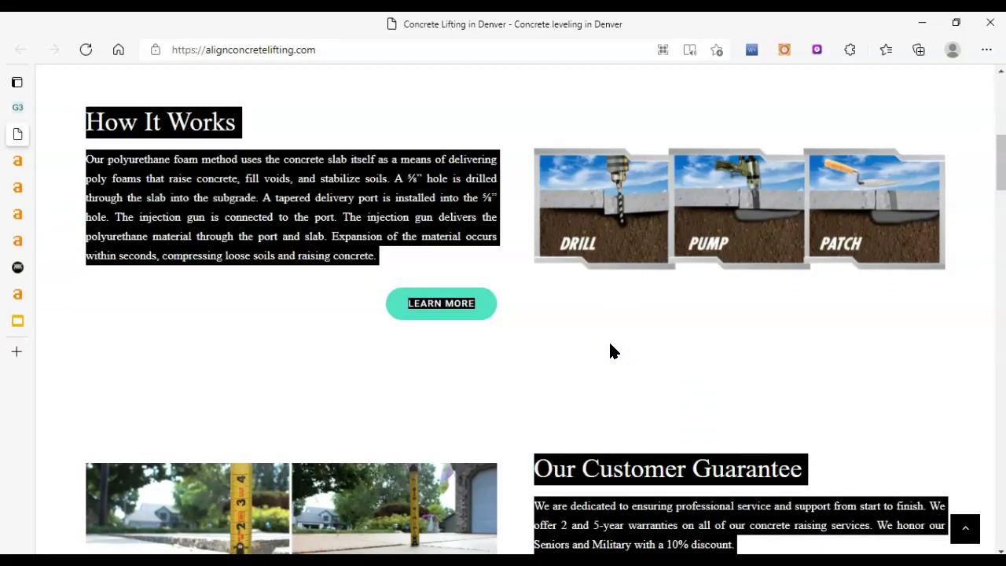
{"action": "left_click", "coordinate": [752, 50]}
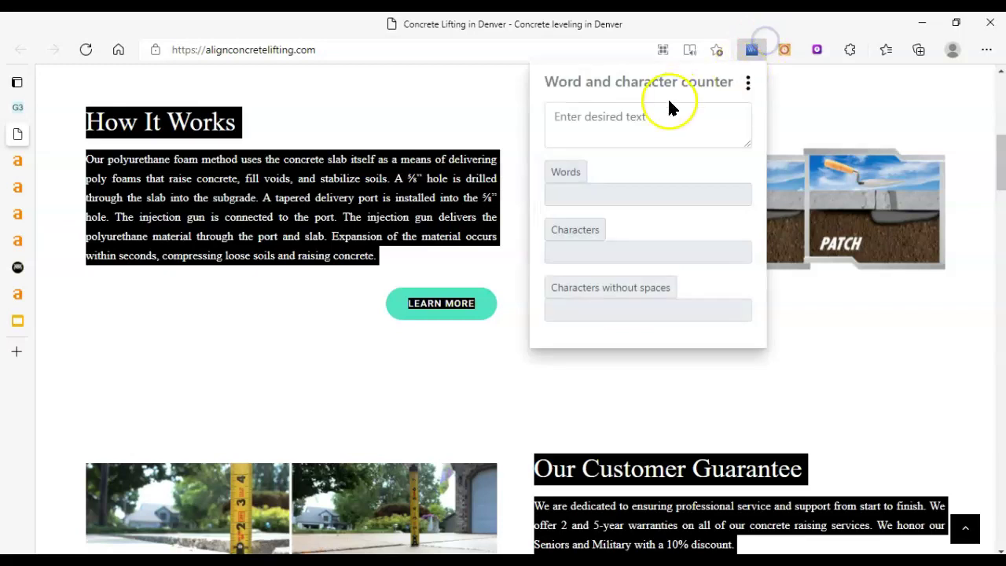
{"action": "left_click", "coordinate": [668, 103]}
{"action": "key", "text": "ctrl+v"}
{"action": "left_click", "coordinate": [588, 198]}
{"action": "left_click", "coordinate": [731, 391]}
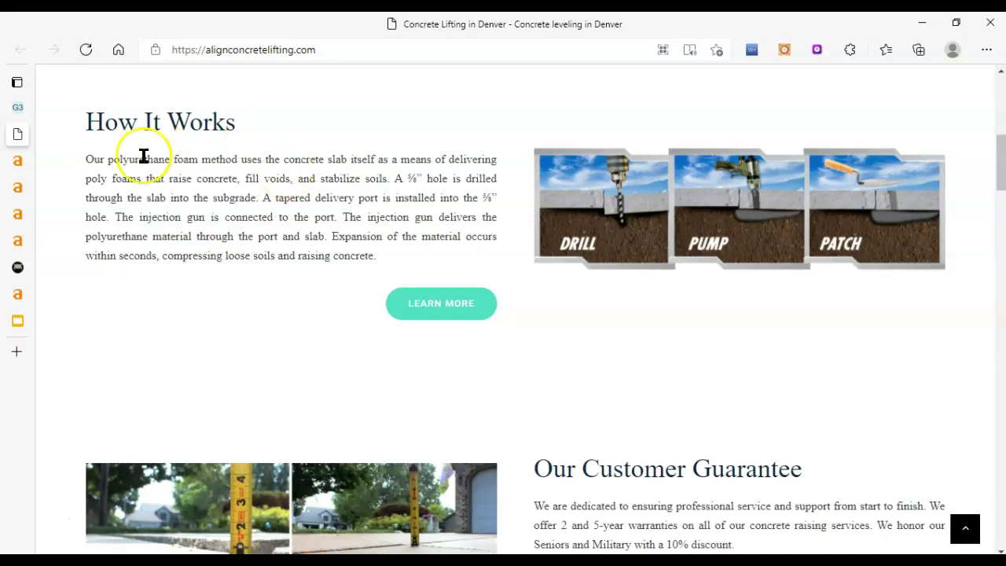
{"action": "scroll", "coordinate": [216, 291], "scroll_direction": "down", "scroll_amount": 3}
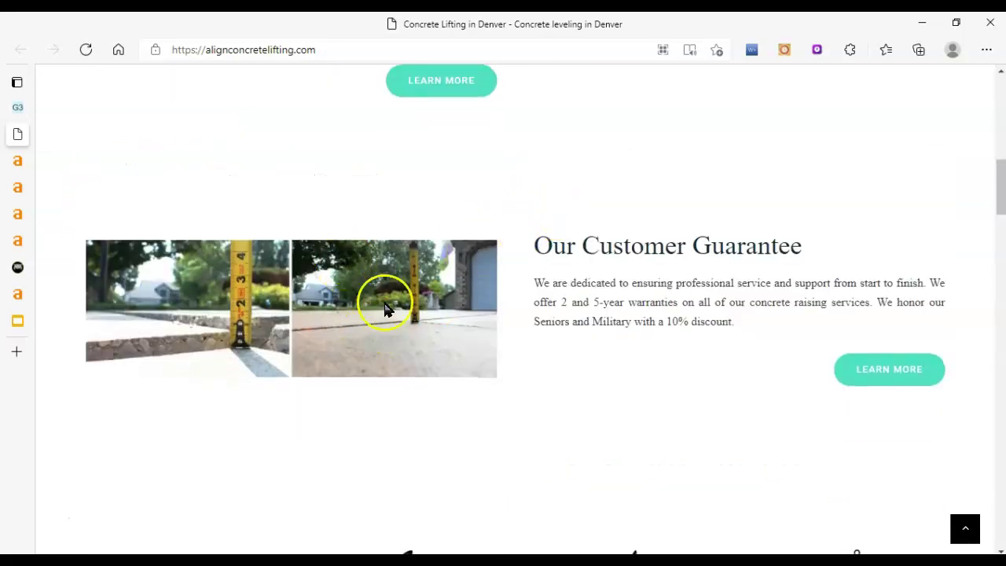
{"action": "right_click", "coordinate": [367, 319]}
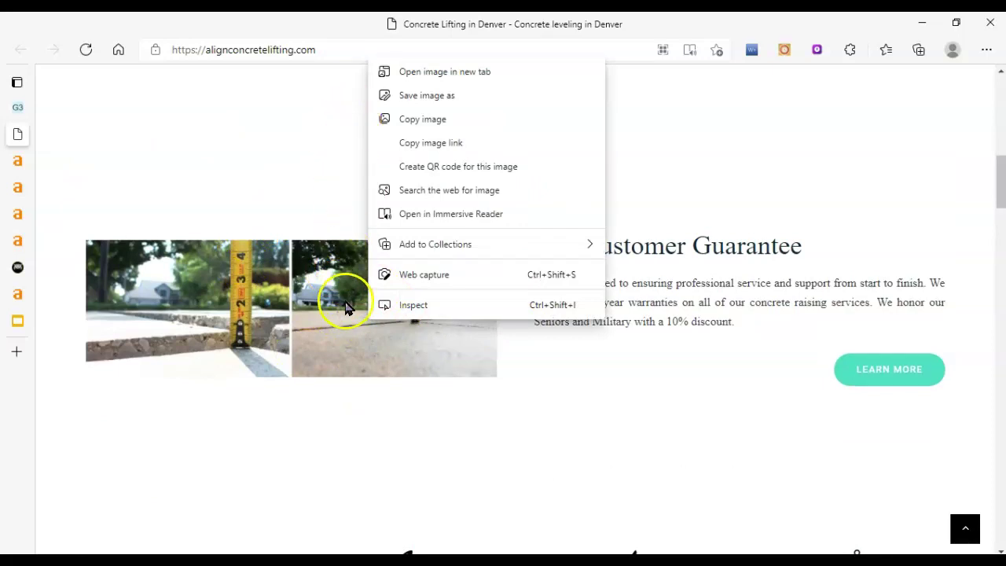
{"action": "left_click", "coordinate": [446, 97]}
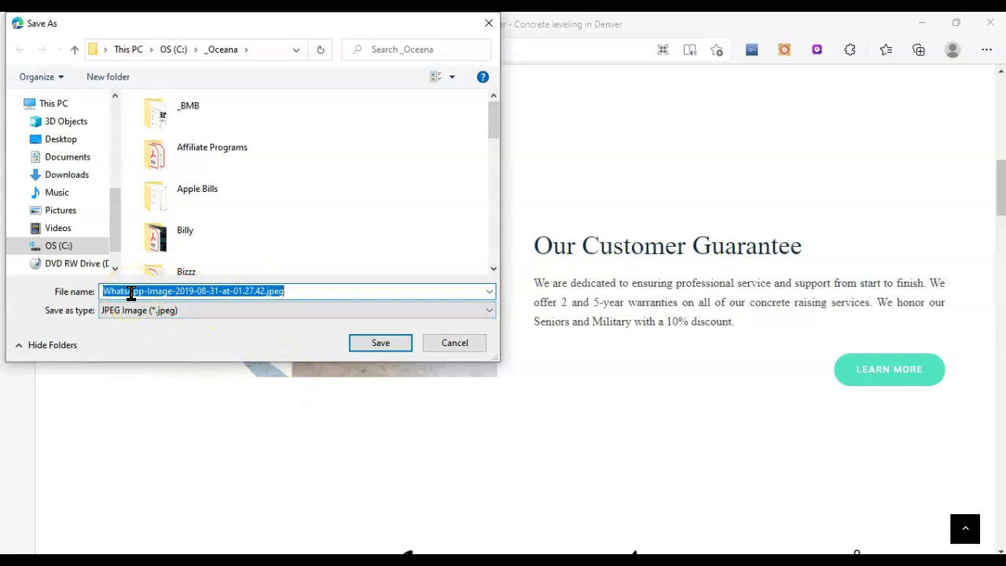
{"action": "left_click", "coordinate": [433, 346]}
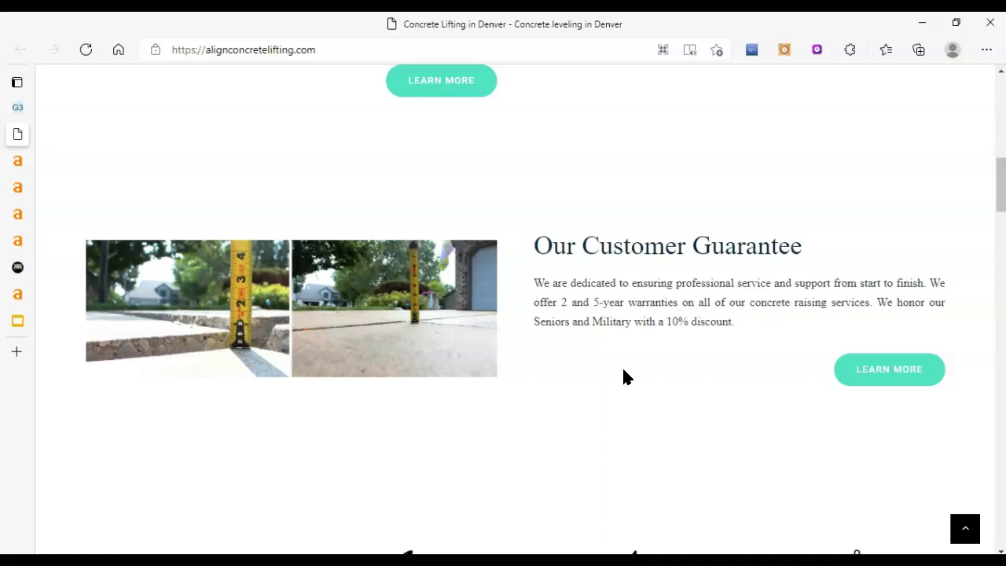
Bring up the Ahrefs overview for alignconcretelifting.com and highlight its UR score of 20.
{"action": "mouse_move", "coordinate": [11, 175]}
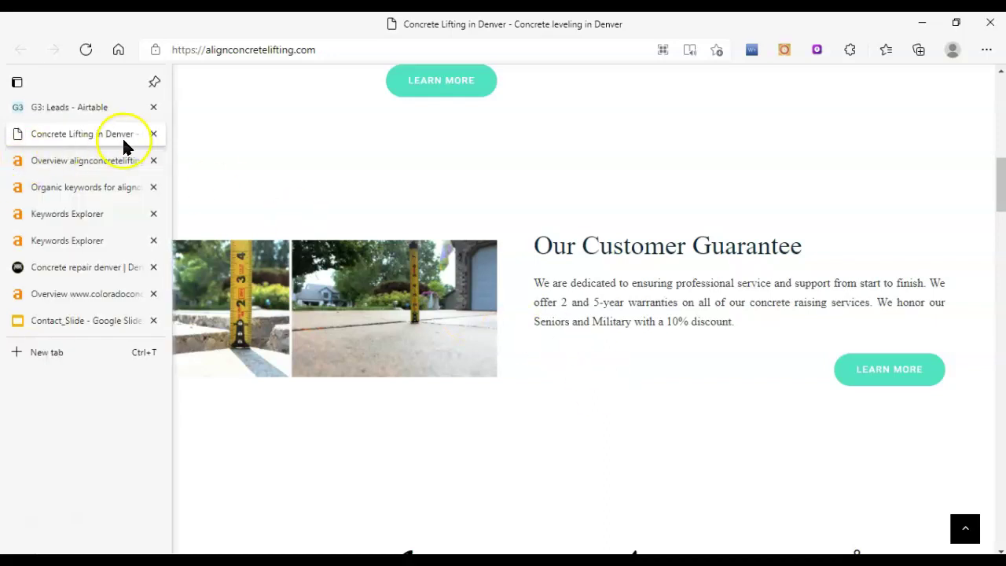
{"action": "left_click", "coordinate": [30, 165]}
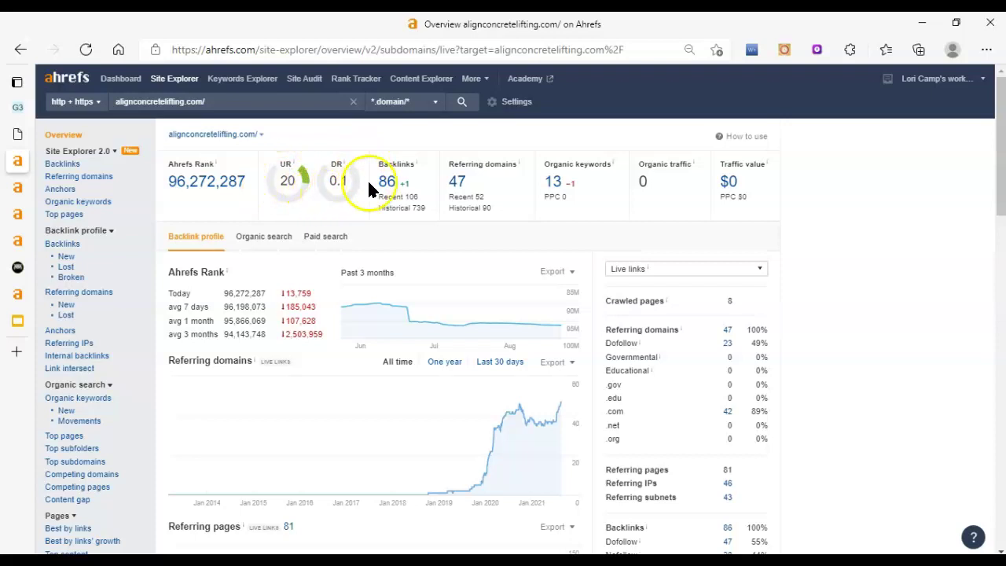
{"action": "left_click_drag", "start_coordinate": [271, 161], "coordinate": [306, 200]}
{"action": "left_click", "coordinate": [346, 188]}
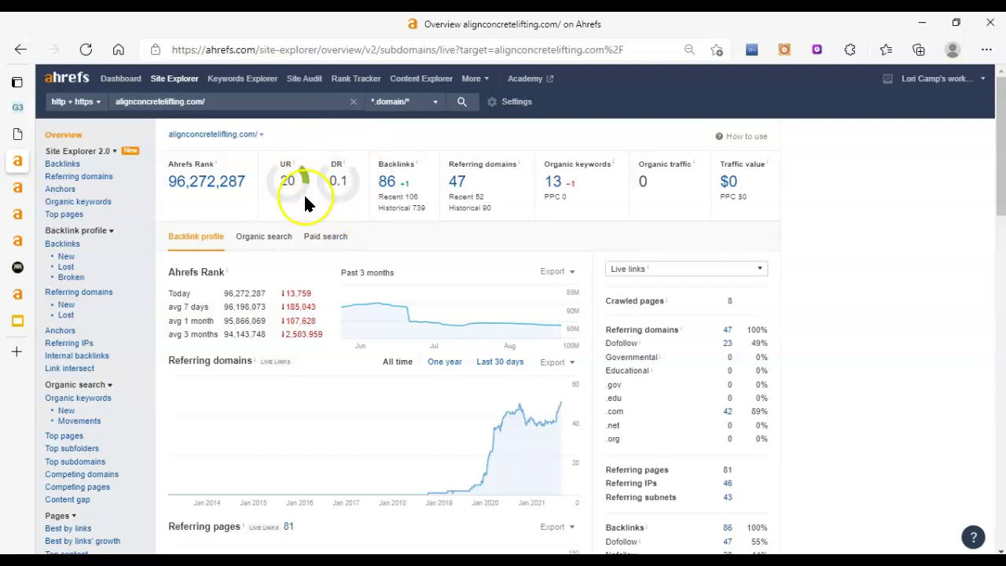
{"action": "left_click_drag", "start_coordinate": [287, 152], "coordinate": [281, 214]}
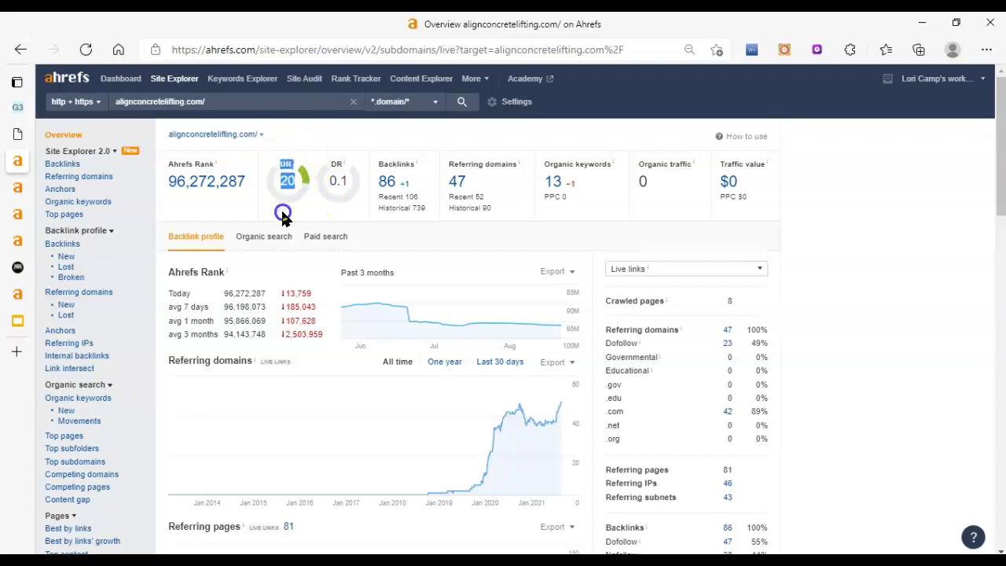
{"action": "left_click", "coordinate": [339, 193]}
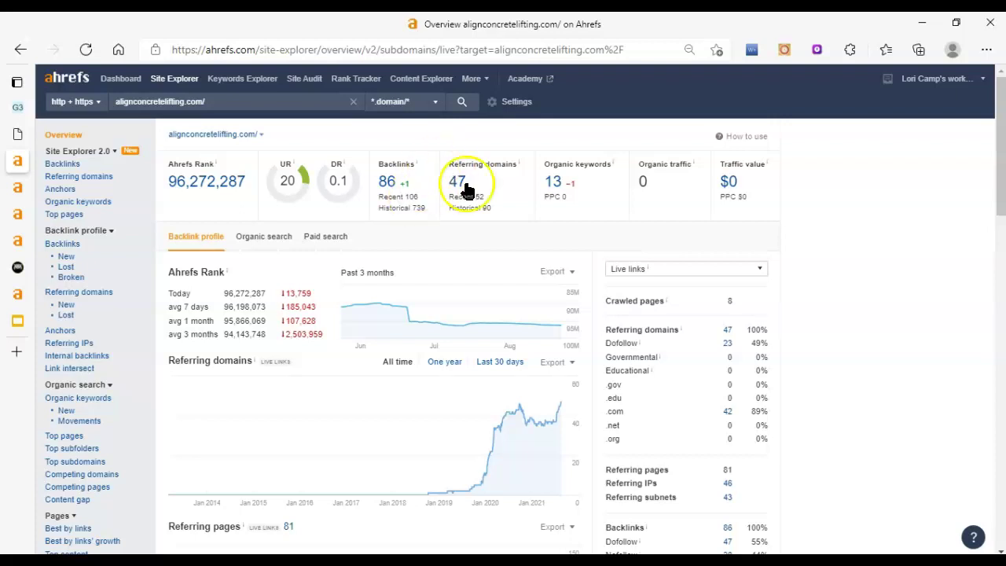
Highlight the DR value of 0.1 and the organic traffic value of 0.
{"action": "left_click_drag", "start_coordinate": [334, 184], "coordinate": [353, 173]}
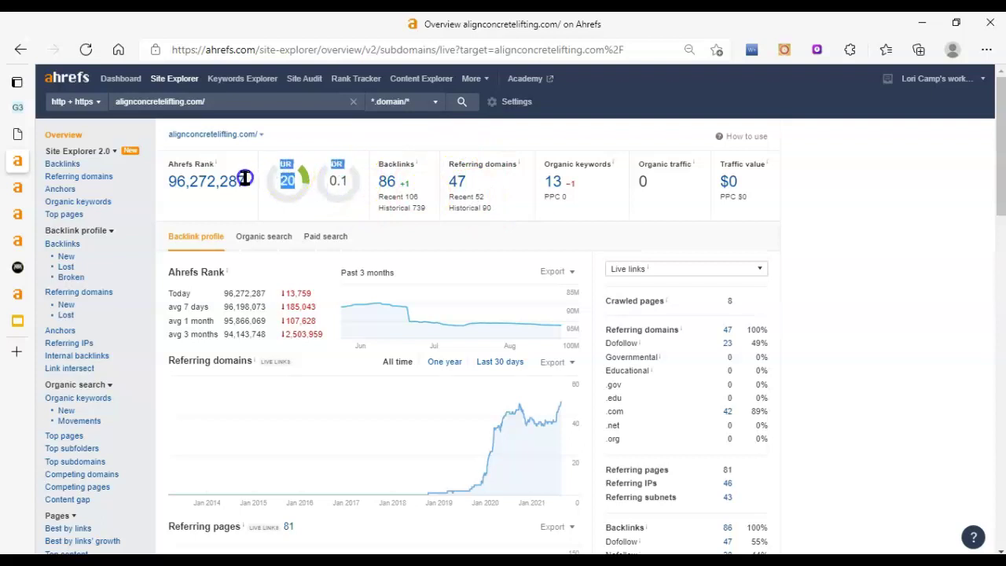
{"action": "left_click", "coordinate": [341, 194]}
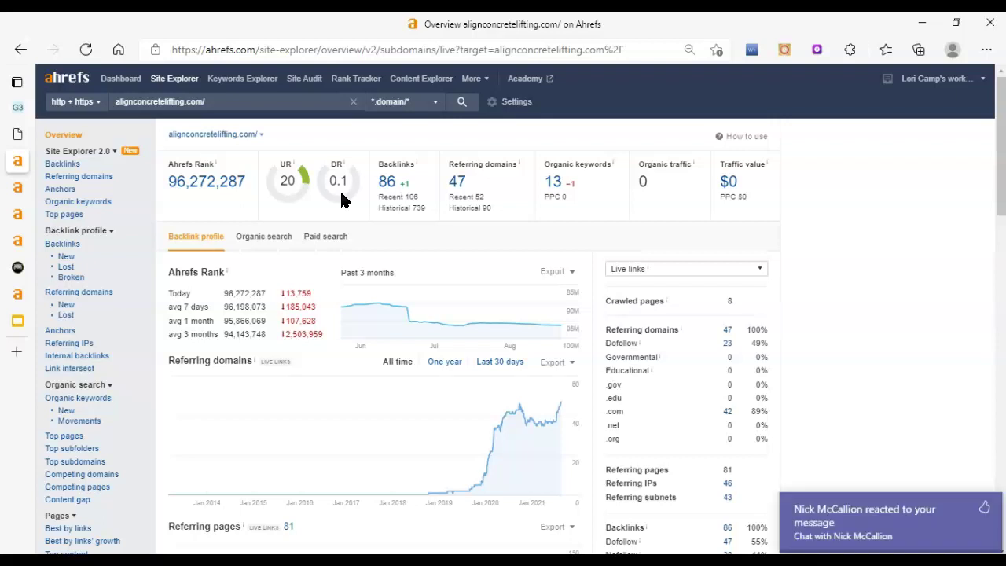
{"action": "left_click_drag", "start_coordinate": [326, 197], "coordinate": [357, 178]}
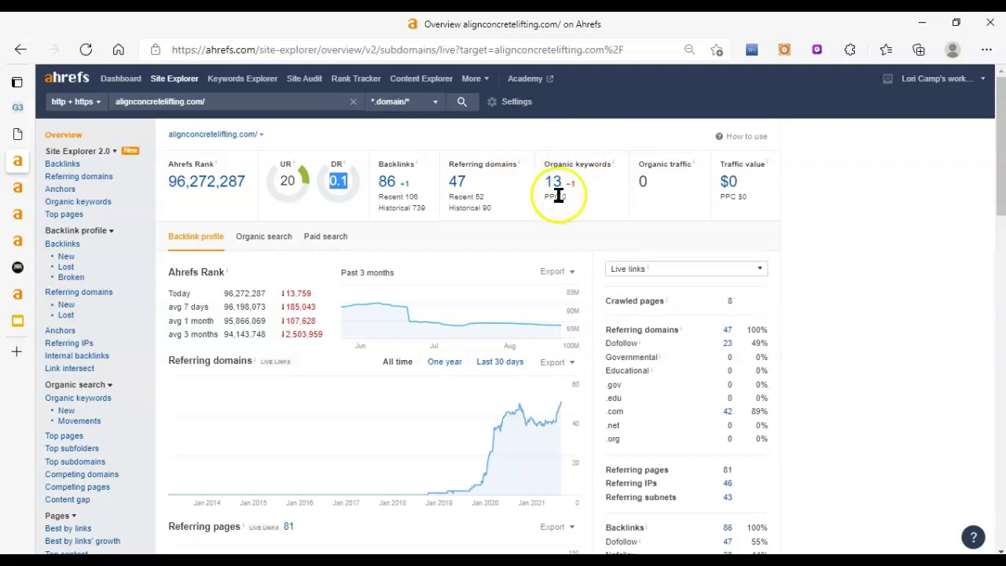
{"action": "left_click_drag", "start_coordinate": [637, 181], "coordinate": [668, 191]}
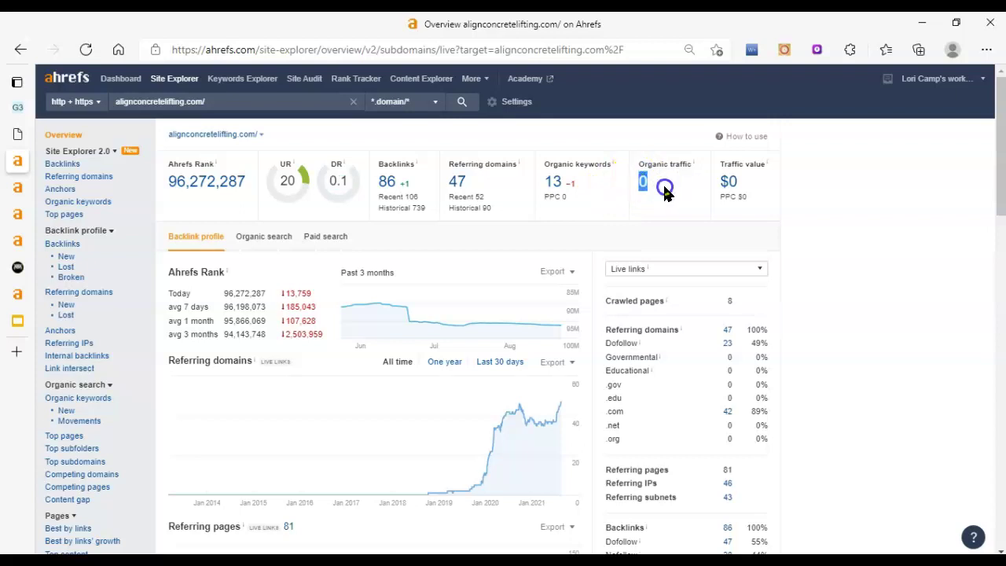
{"action": "left_click", "coordinate": [664, 177]}
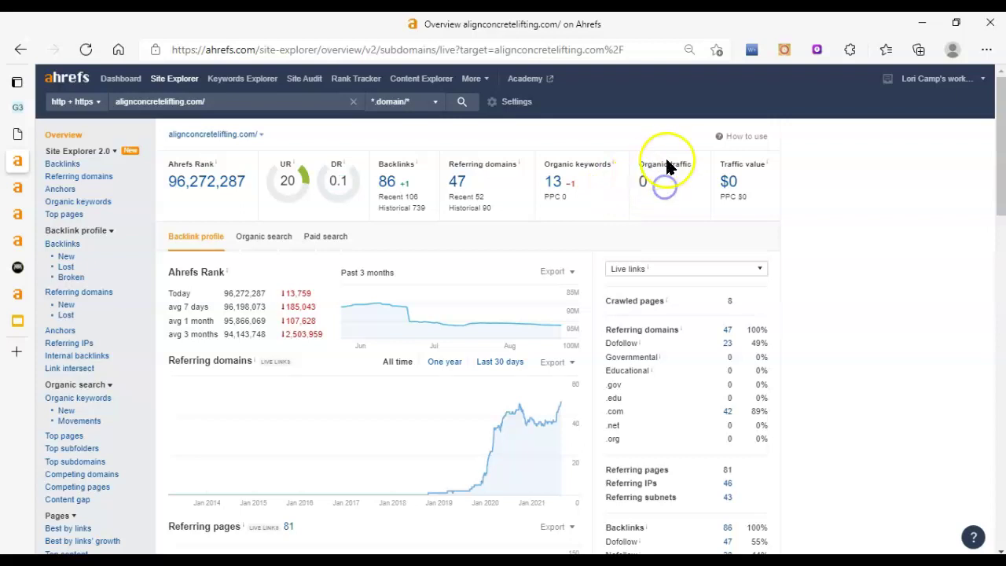
Open the 13 organic keywords and highlight the first keyword's KD of 20 and volume of 20.
{"action": "left_click", "coordinate": [554, 184]}
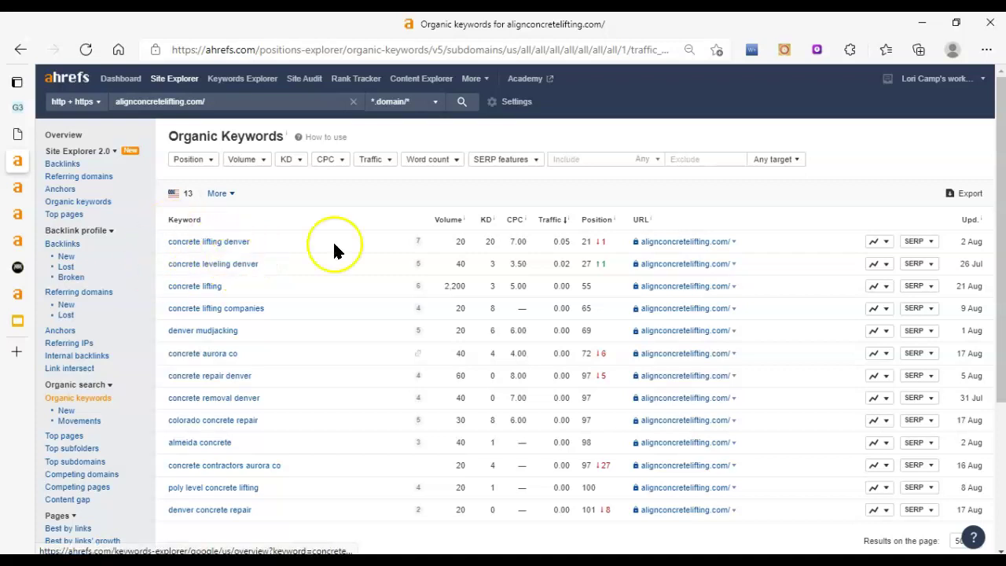
{"action": "left_click", "coordinate": [465, 242]}
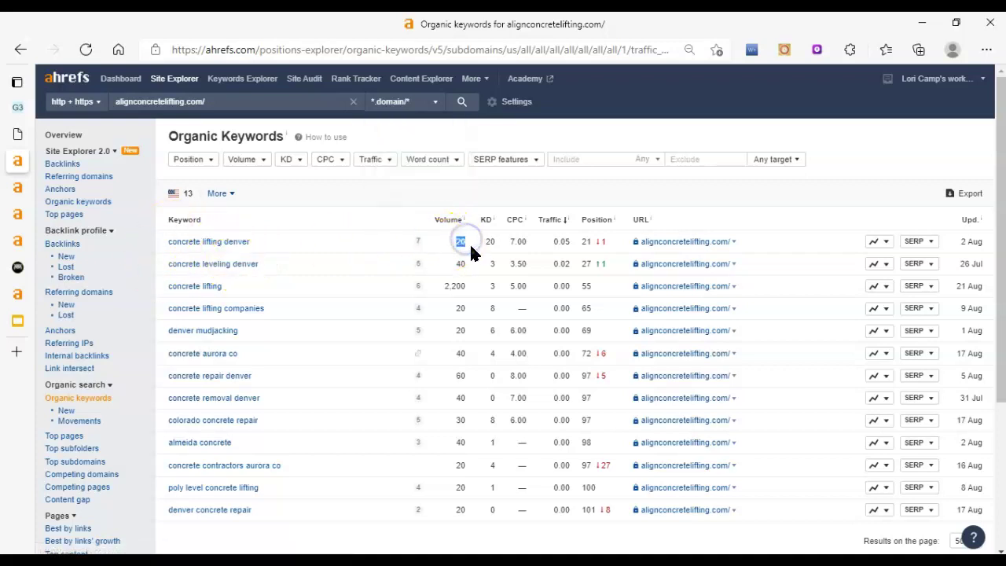
{"action": "left_click", "coordinate": [470, 248]}
{"action": "double_click", "coordinate": [493, 242]}
{"action": "left_click", "coordinate": [495, 244]}
{"action": "left_click", "coordinate": [243, 248]}
{"action": "left_click_drag", "start_coordinate": [252, 247], "coordinate": [302, 247]}
{"action": "left_click", "coordinate": [301, 247]}
{"action": "left_click", "coordinate": [442, 248]}
{"action": "left_click_drag", "start_coordinate": [442, 248], "coordinate": [497, 247]}
{"action": "left_click", "coordinate": [497, 247]}
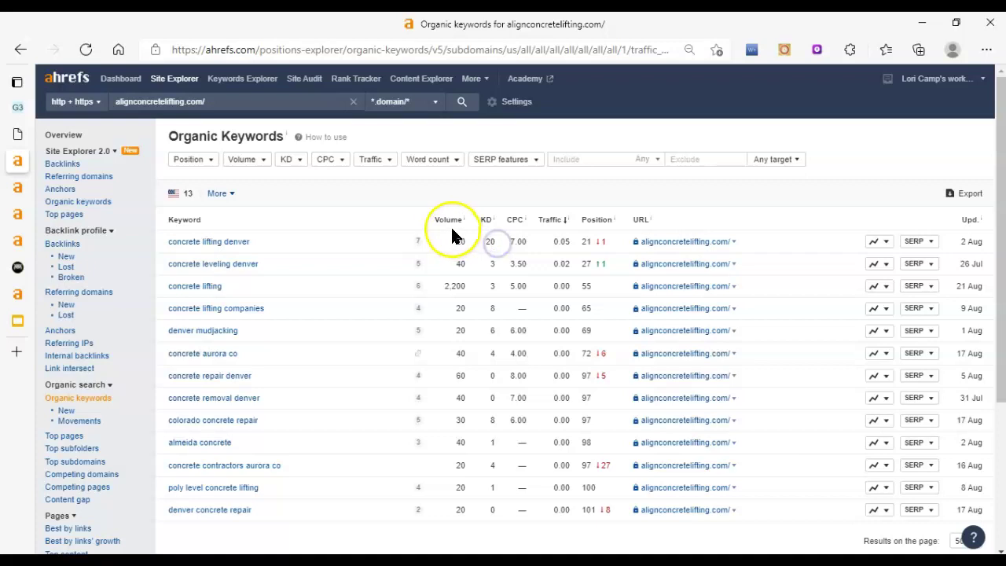
Highlight the second keyword, concrete leveling denver, with its KD of 3 and volume of 40.
{"action": "left_click", "coordinate": [493, 243]}
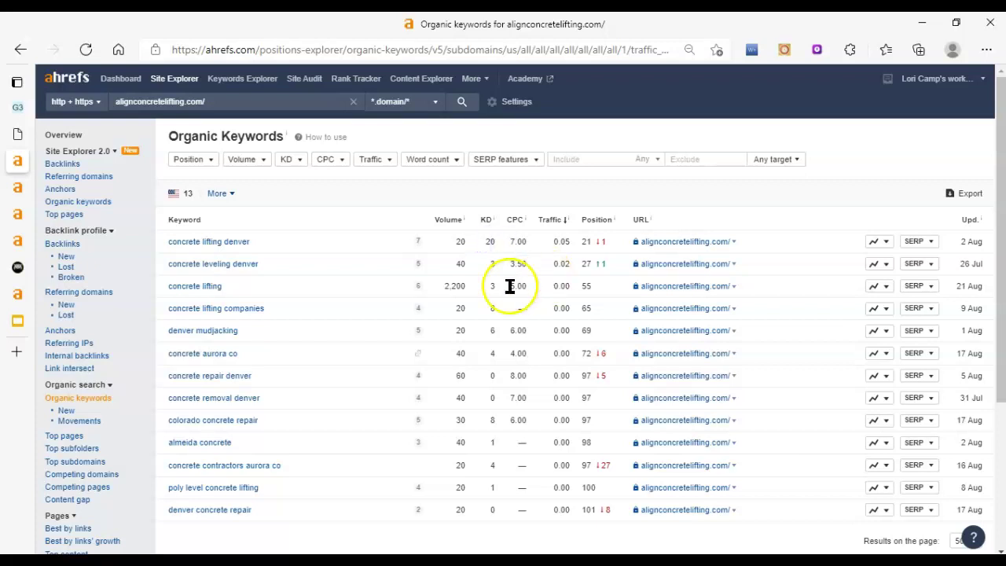
{"action": "double_click", "coordinate": [495, 265]}
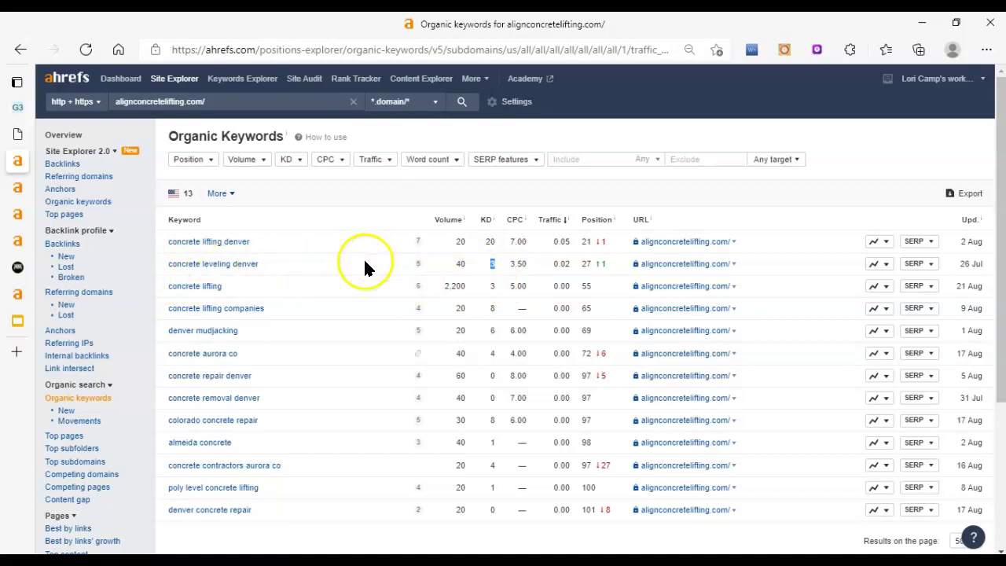
{"action": "double_click", "coordinate": [471, 265]}
{"action": "left_click", "coordinate": [472, 264]}
{"action": "left_click", "coordinate": [507, 264]}
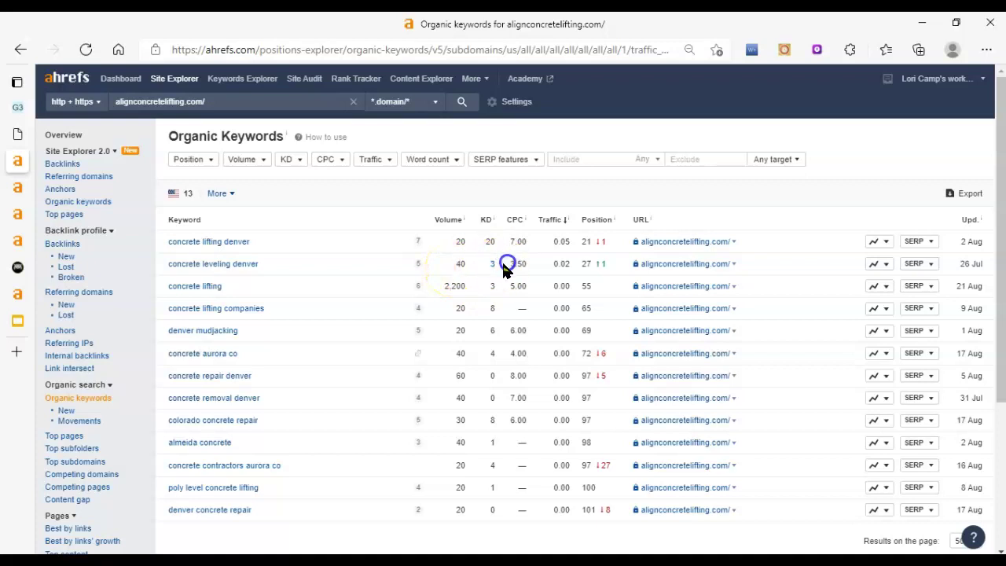
{"action": "left_click", "coordinate": [491, 262]}
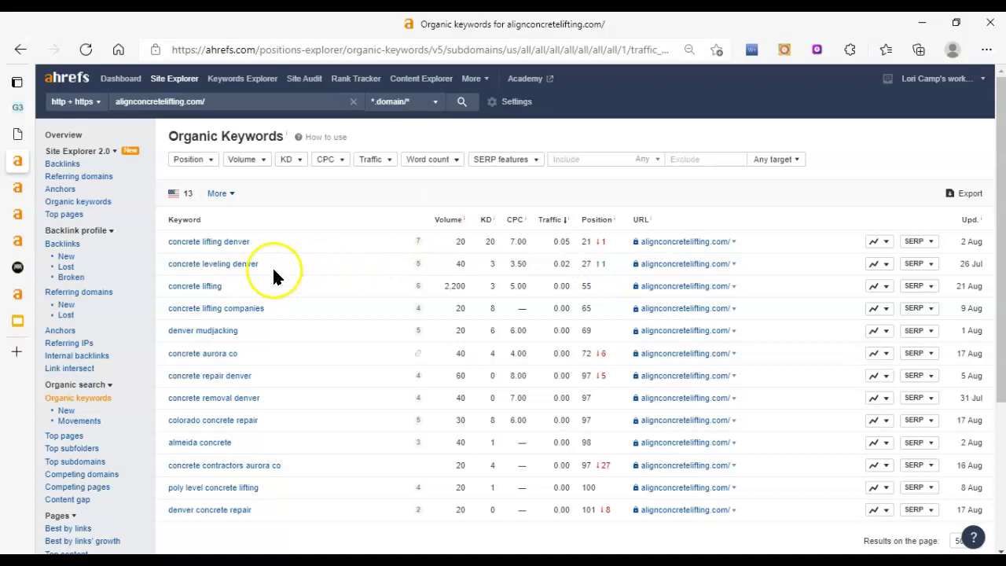
{"action": "left_click_drag", "start_coordinate": [272, 266], "coordinate": [169, 267]}
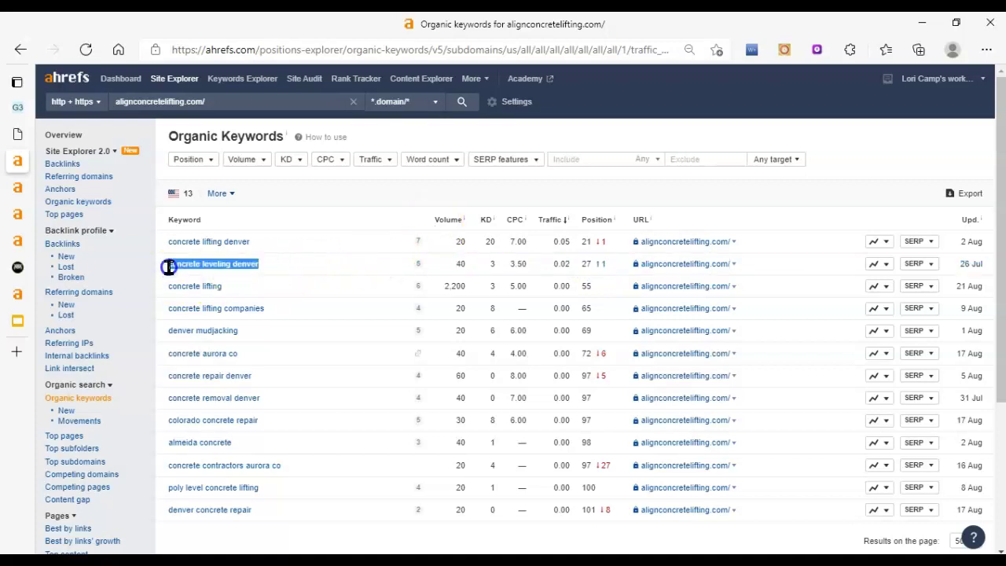
{"action": "left_click", "coordinate": [293, 268]}
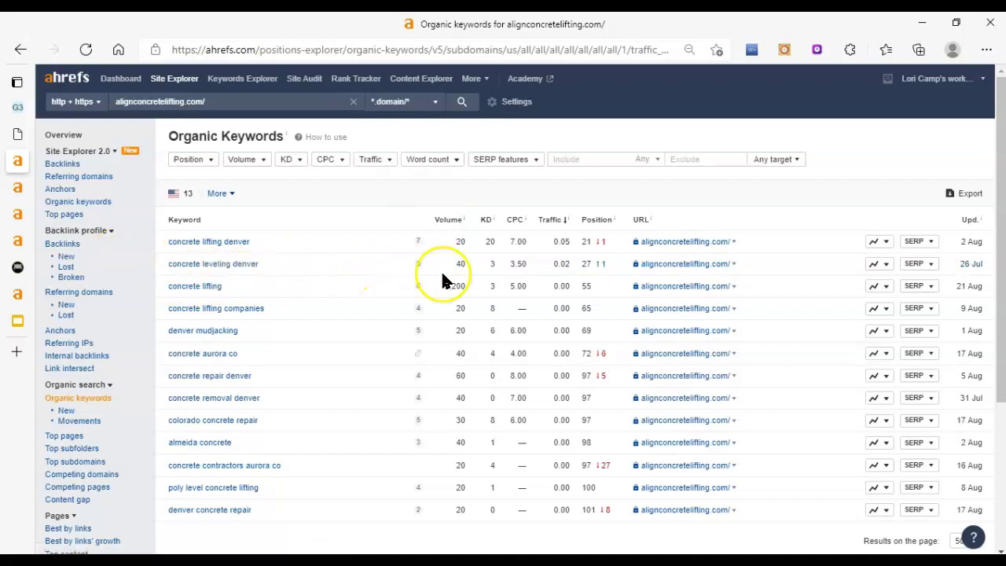
{"action": "left_click", "coordinate": [477, 267]}
{"action": "left_click", "coordinate": [448, 264]}
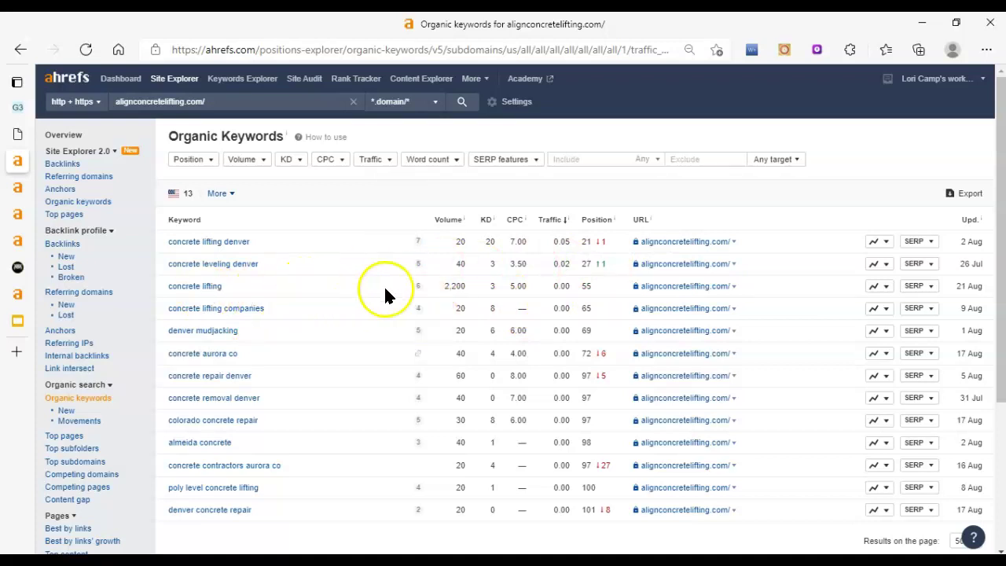
Highlight concrete lifting's 2,200 volume and KD of 3, and denver mudjacking's volume of 20.
{"action": "left_click_drag", "start_coordinate": [440, 286], "coordinate": [480, 284]}
{"action": "left_click", "coordinate": [477, 284]}
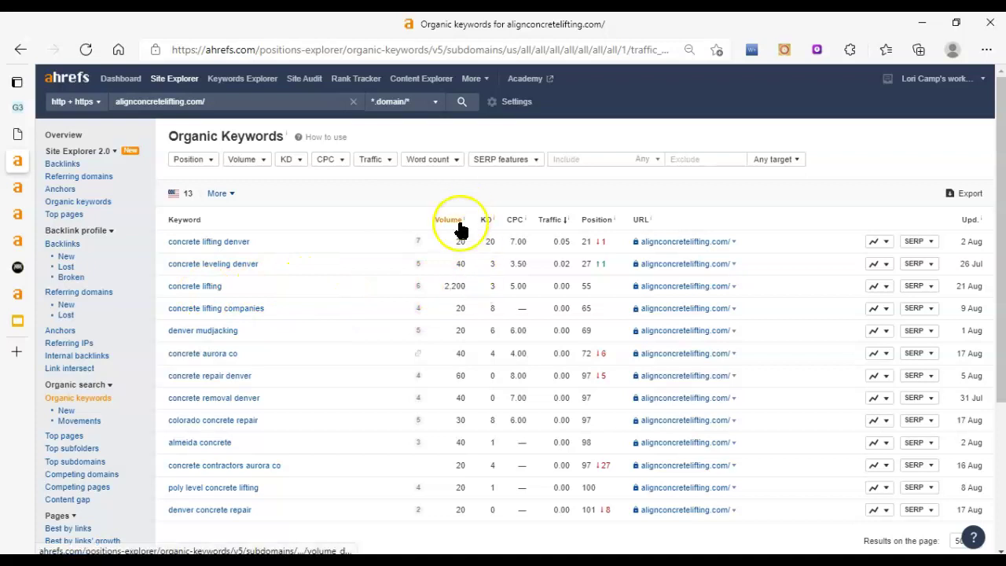
{"action": "left_click_drag", "start_coordinate": [490, 291], "coordinate": [506, 295]}
{"action": "left_click", "coordinate": [506, 295]}
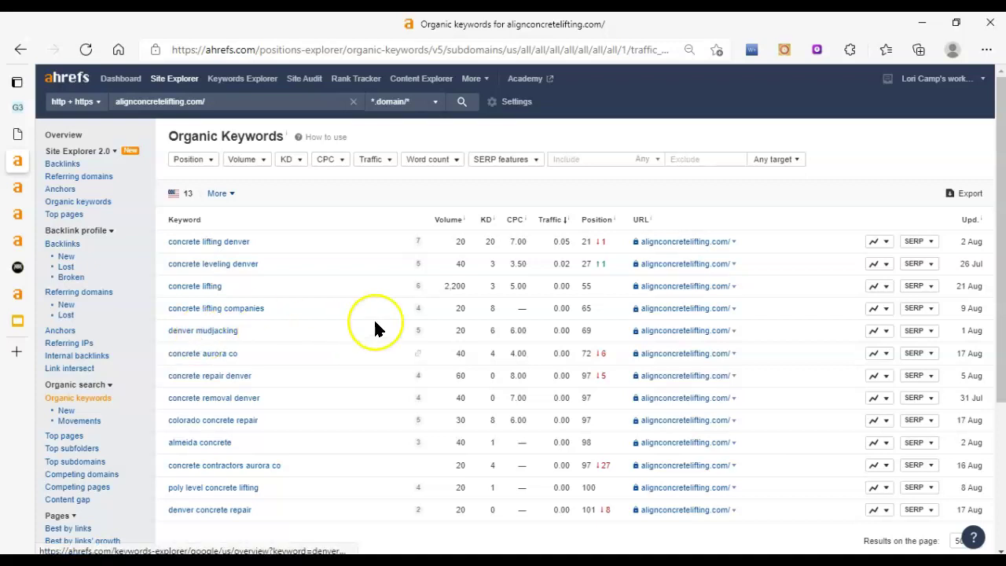
{"action": "left_click_drag", "start_coordinate": [448, 336], "coordinate": [485, 343]}
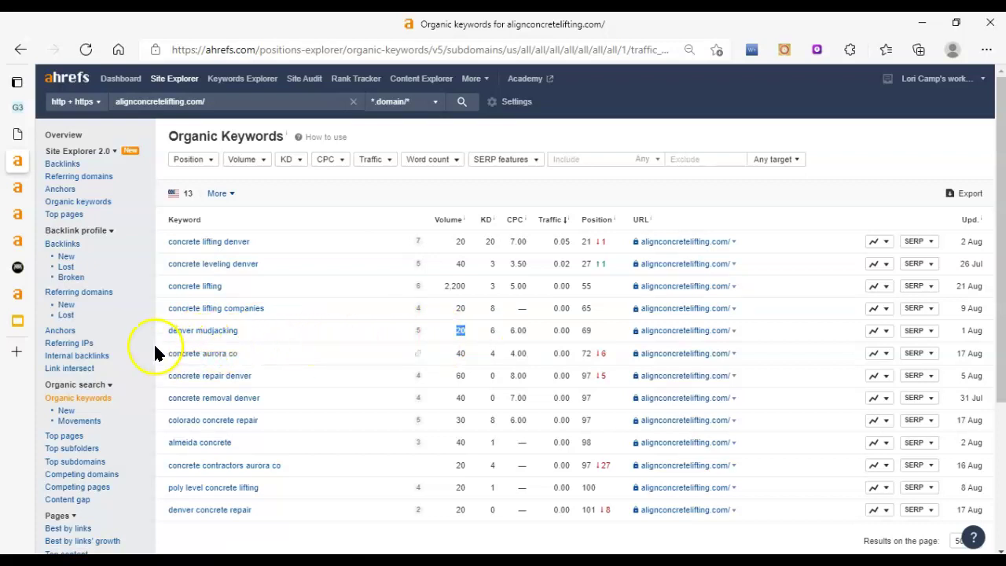
{"action": "left_click", "coordinate": [233, 338]}
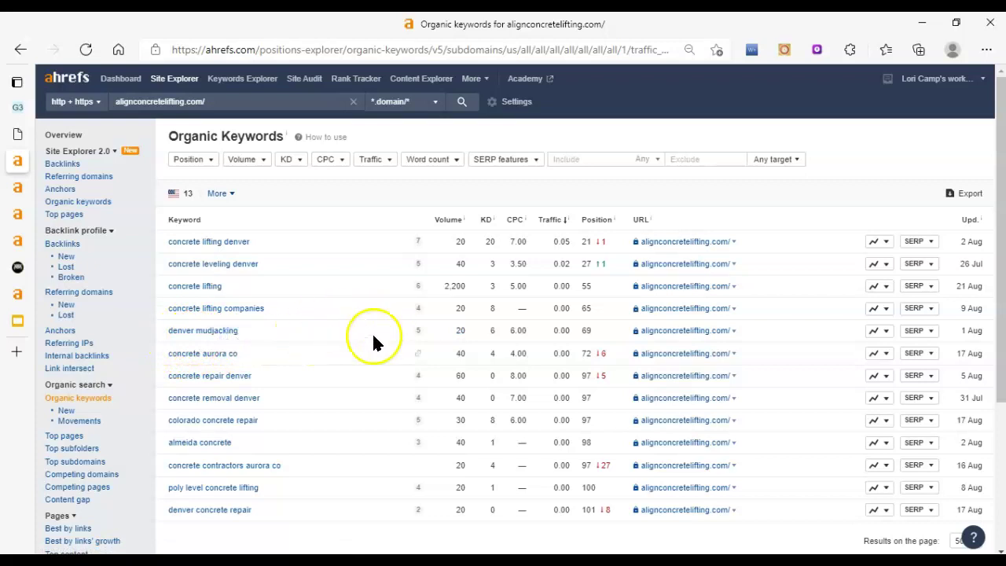
{"action": "left_click", "coordinate": [48, 188]}
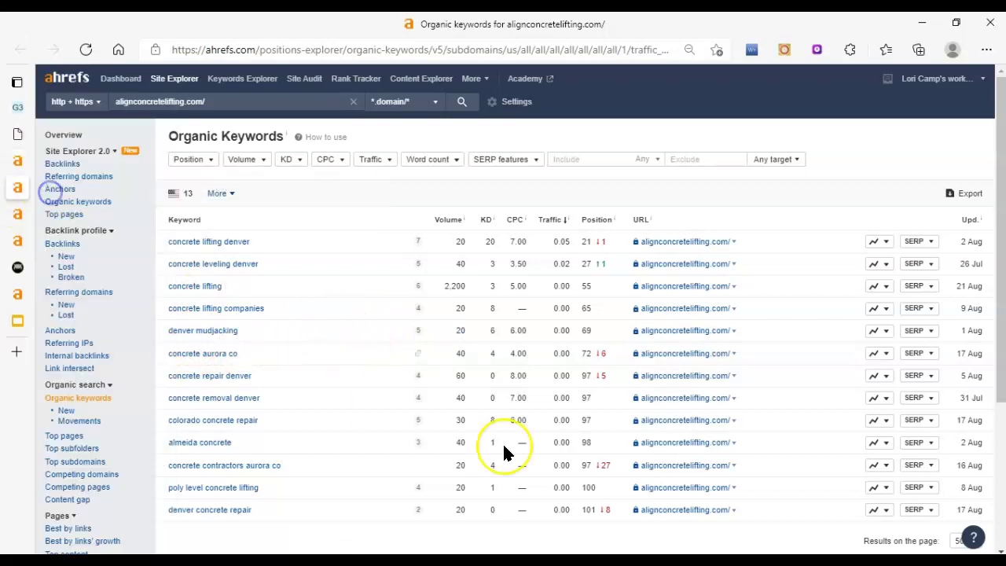
Switch to the Keywords Explorer matching terms and highlight the top four repair keyword rows.
{"action": "mouse_move", "coordinate": [14, 191]}
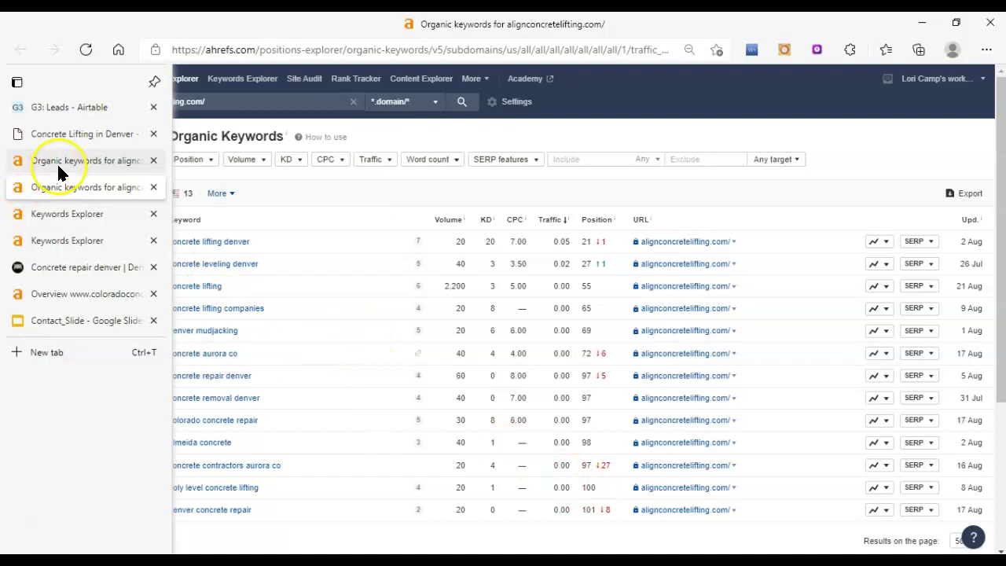
{"action": "left_click", "coordinate": [49, 213]}
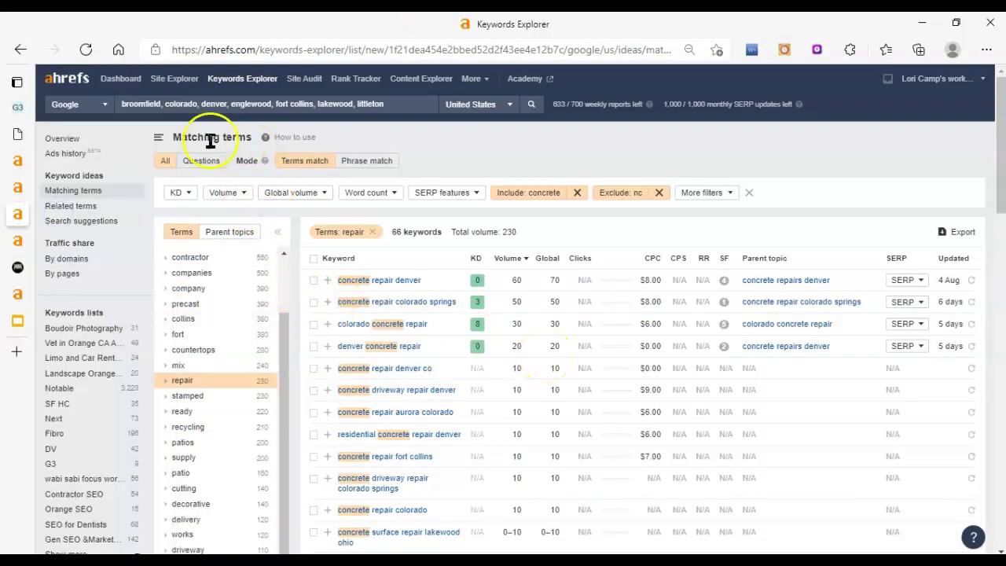
{"action": "left_click", "coordinate": [427, 102]}
{"action": "left_click", "coordinate": [525, 291]}
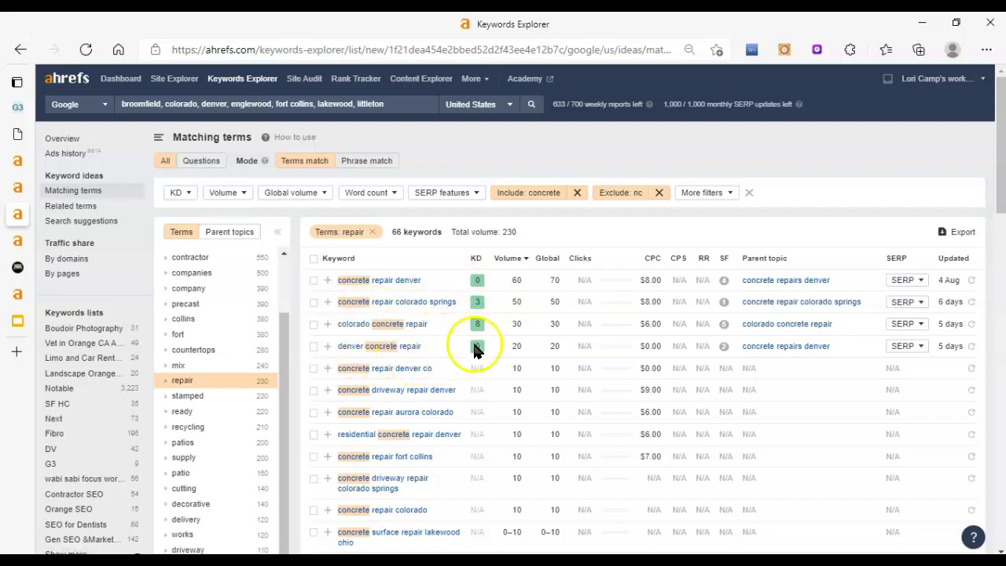
{"action": "left_click_drag", "start_coordinate": [312, 289], "coordinate": [575, 353]}
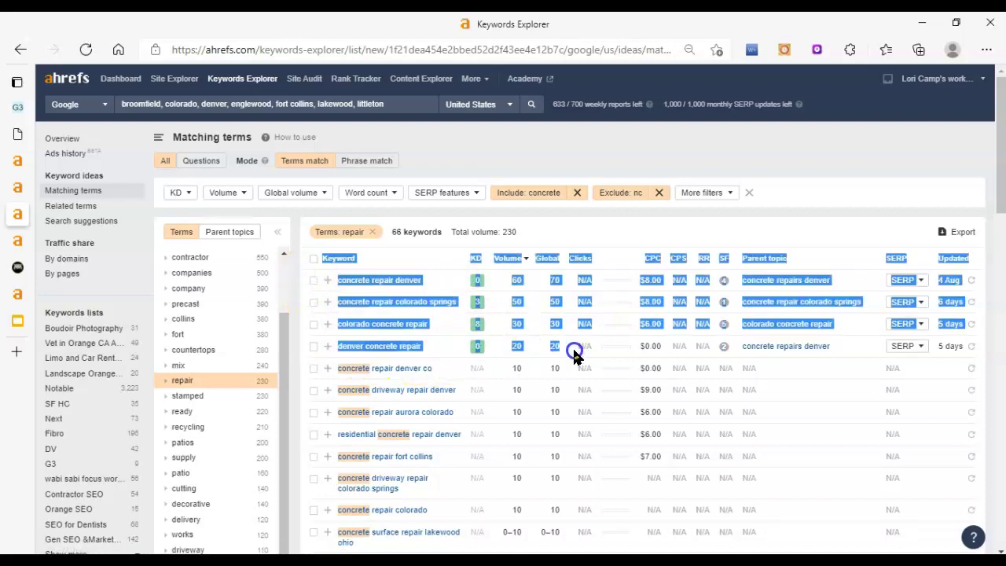
{"action": "left_click", "coordinate": [526, 378]}
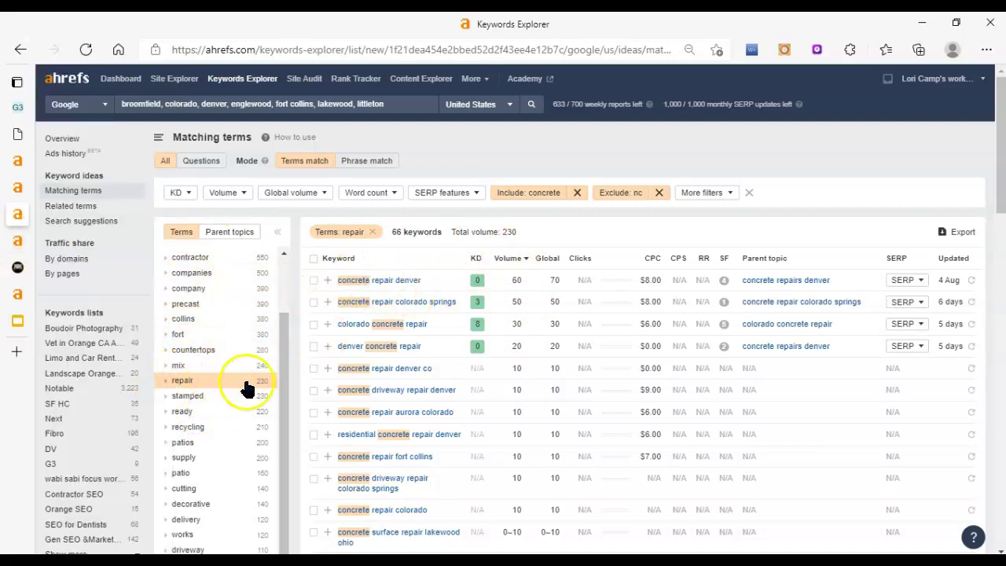
{"action": "scroll", "coordinate": [247, 386], "scroll_direction": "down", "scroll_amount": 2}
Show the repairs-filtered keyword ideas and point out concrete repairs denver's KD 0 and volume 90.
{"action": "left_click", "coordinate": [46, 243]}
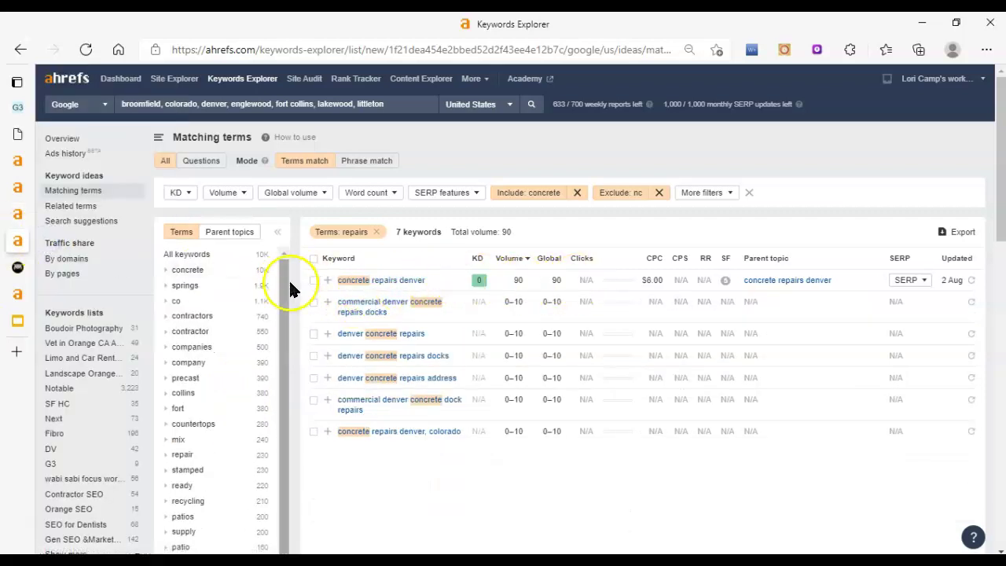
{"action": "left_click", "coordinate": [491, 281]}
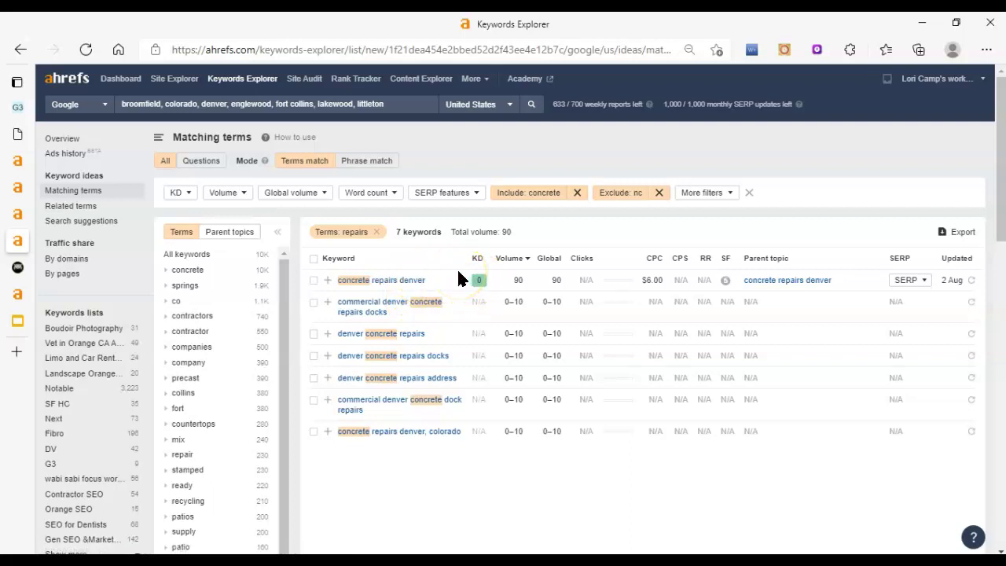
{"action": "left_click", "coordinate": [491, 281]}
{"action": "left_click", "coordinate": [515, 281]}
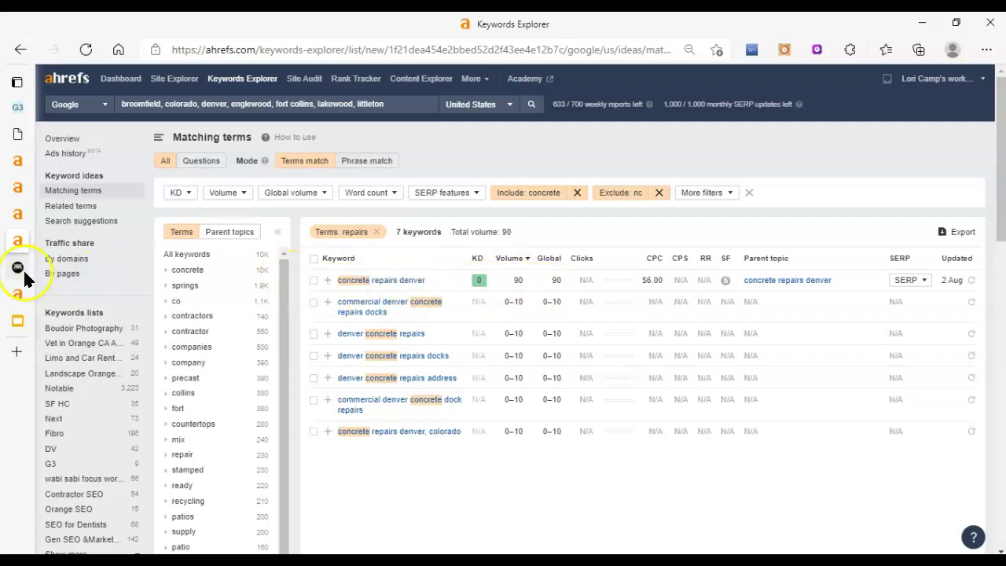
{"action": "mouse_move", "coordinate": [24, 279]}
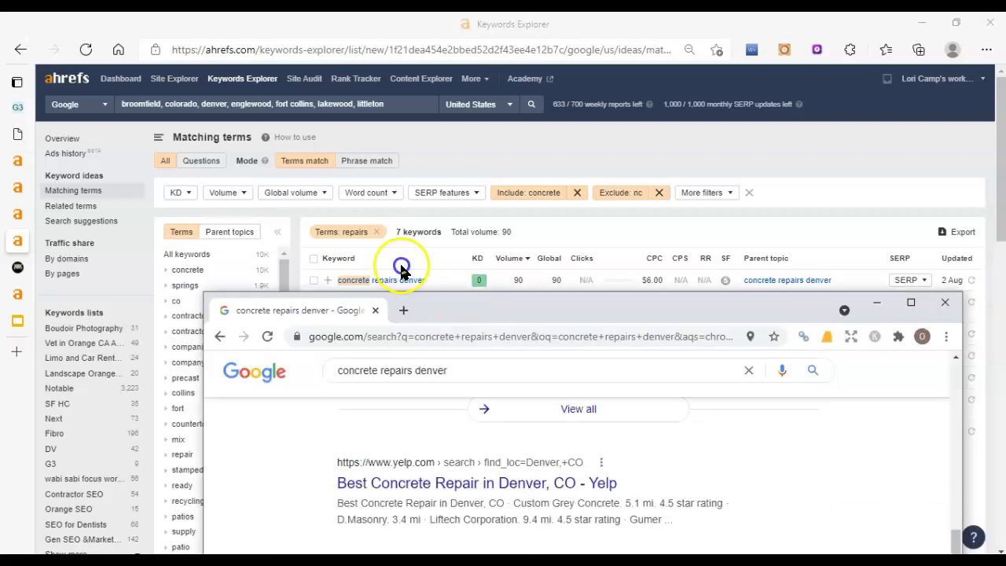
Maximize the Google results and scan the ads, map pack, Interwest and Concrete Countertop Repair Denver listings.
{"action": "left_click_drag", "start_coordinate": [377, 251], "coordinate": [393, 14]}
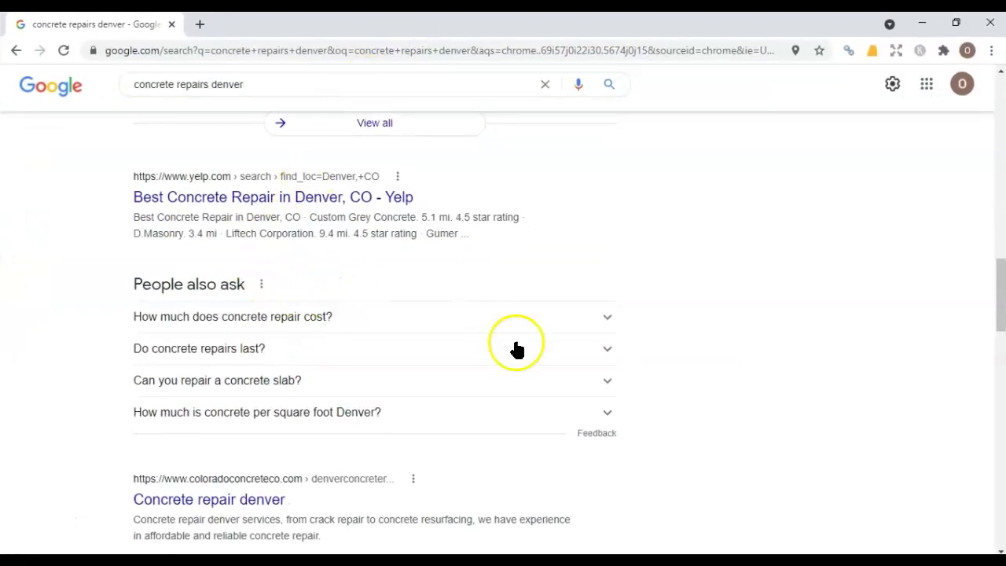
{"action": "scroll", "coordinate": [558, 366], "scroll_direction": "up", "scroll_amount": 15}
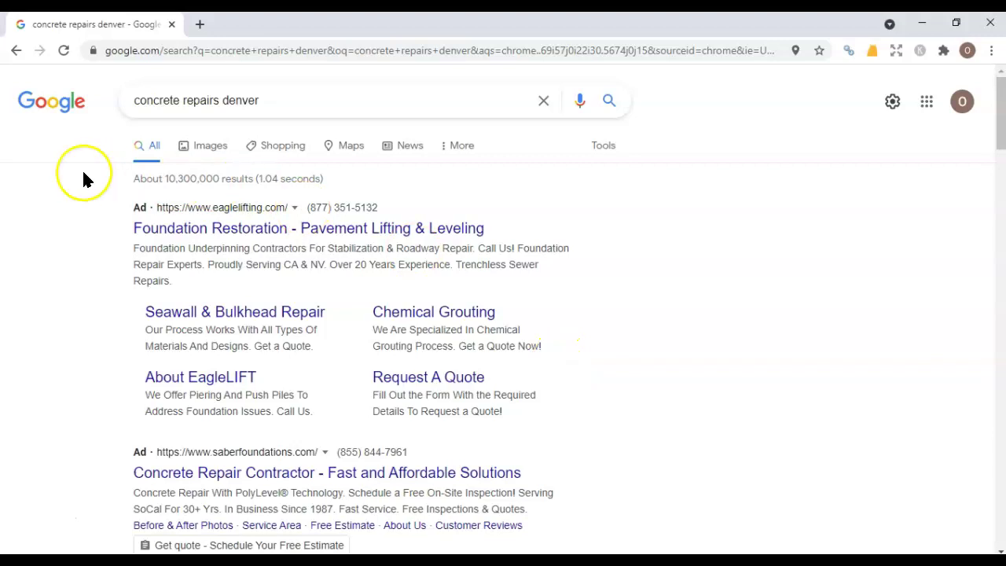
{"action": "scroll", "coordinate": [81, 169], "scroll_direction": "down", "scroll_amount": 4}
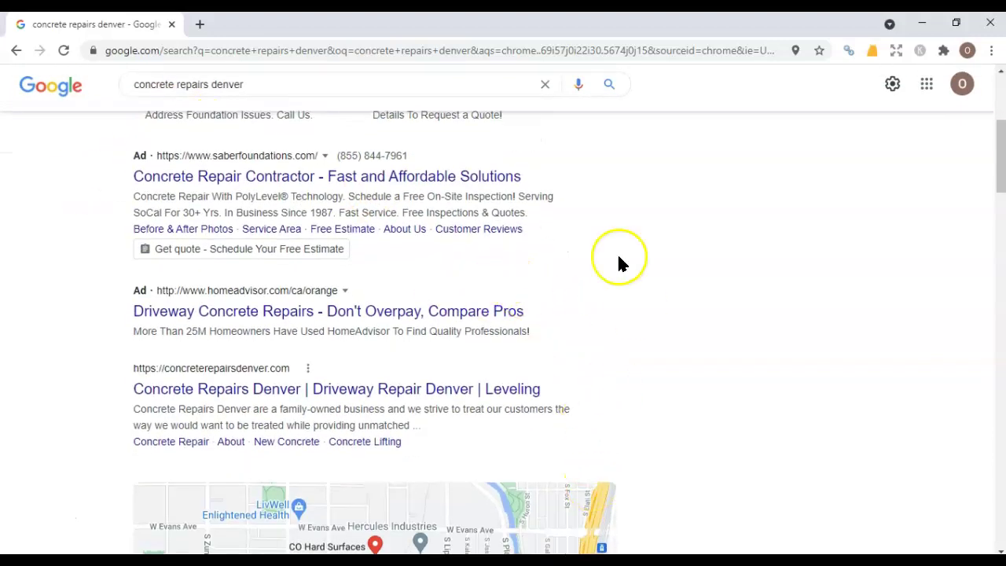
{"action": "scroll", "coordinate": [820, 412], "scroll_direction": "down", "scroll_amount": 5}
{"action": "scroll", "coordinate": [821, 376], "scroll_direction": "up", "scroll_amount": 1}
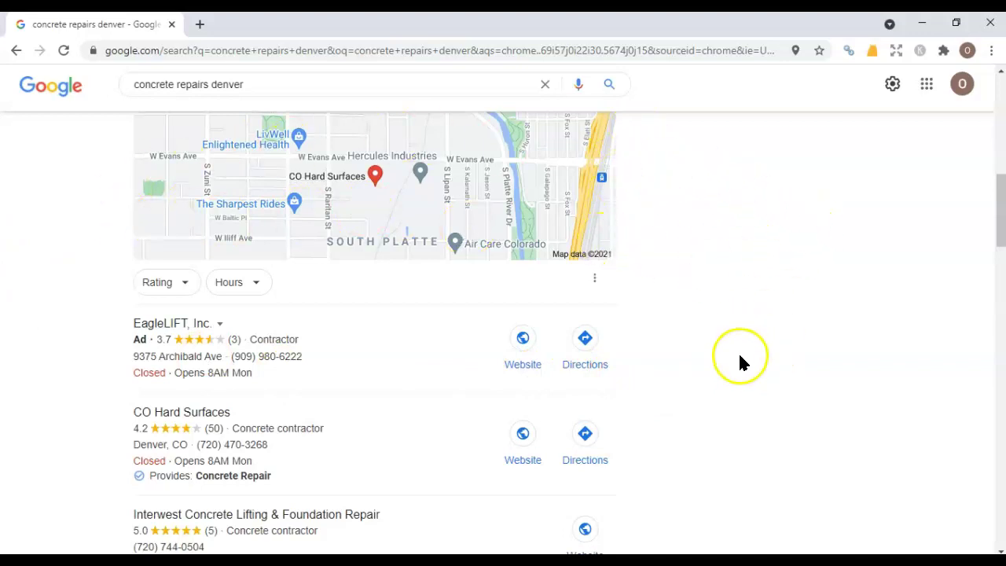
{"action": "scroll", "coordinate": [746, 298], "scroll_direction": "down", "scroll_amount": 1}
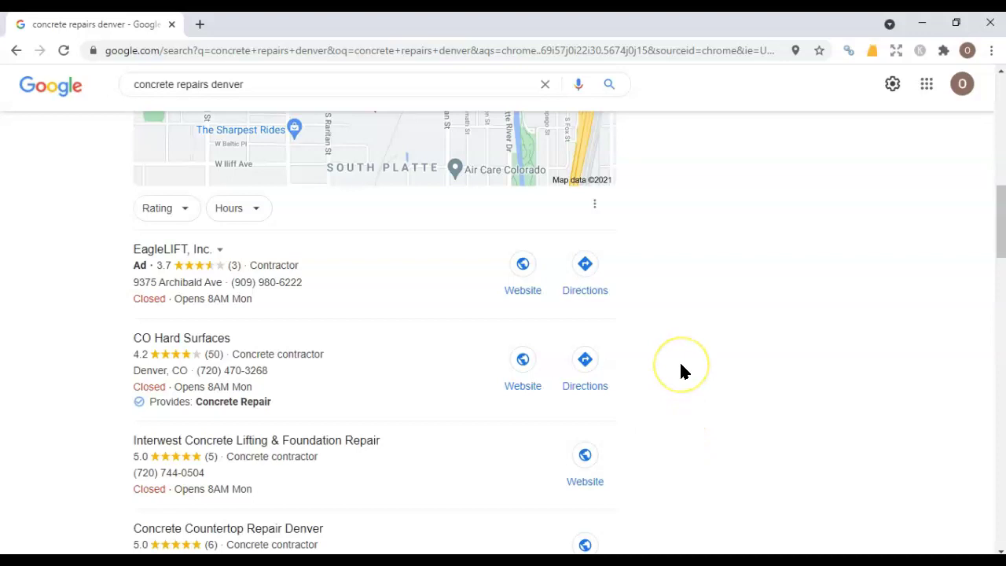
{"action": "scroll", "coordinate": [683, 371], "scroll_direction": "down", "scroll_amount": 1}
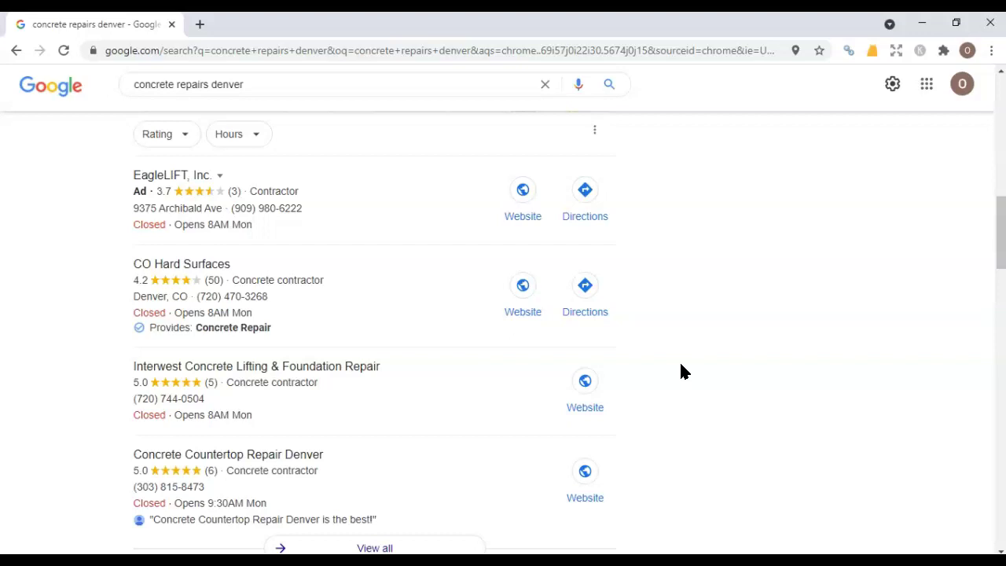
{"action": "left_click_drag", "start_coordinate": [629, 353], "coordinate": [644, 311]}
{"action": "scroll", "coordinate": [813, 332], "scroll_direction": "down", "scroll_amount": 5}
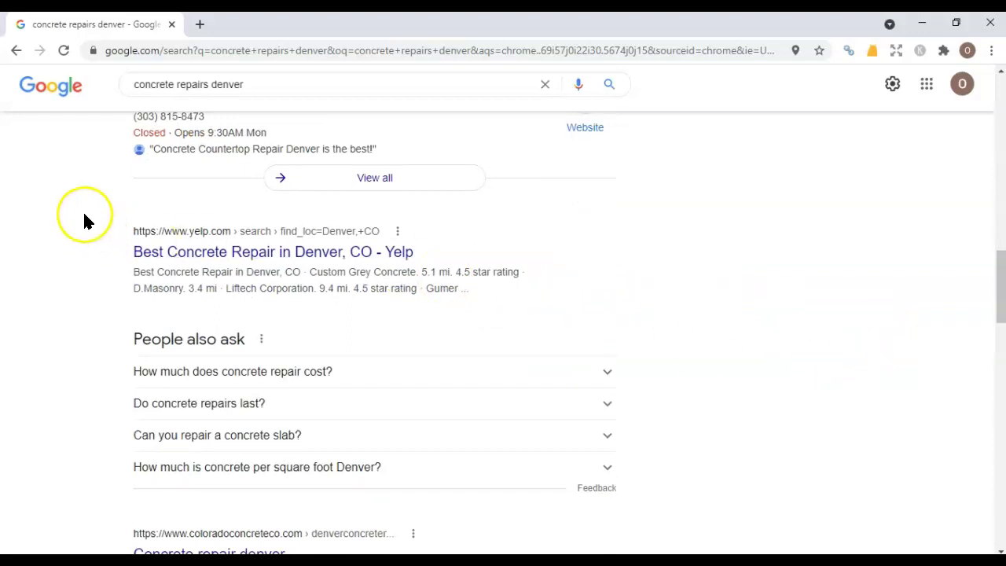
Highlight the Yelp result, scroll to the coloradoconcreteco listing, then restore the Ahrefs window.
{"action": "left_click_drag", "start_coordinate": [84, 217], "coordinate": [697, 321]}
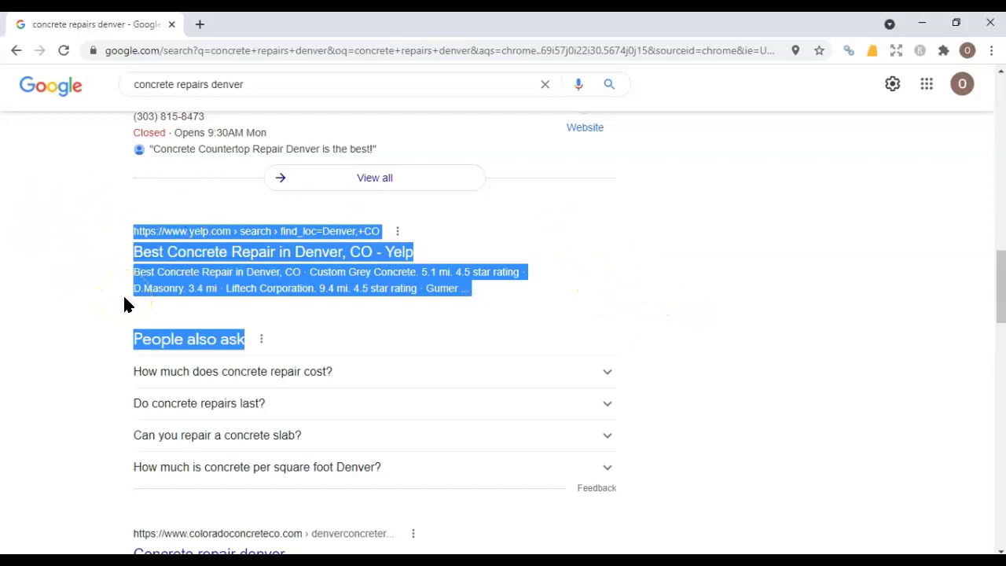
{"action": "left_click", "coordinate": [624, 260]}
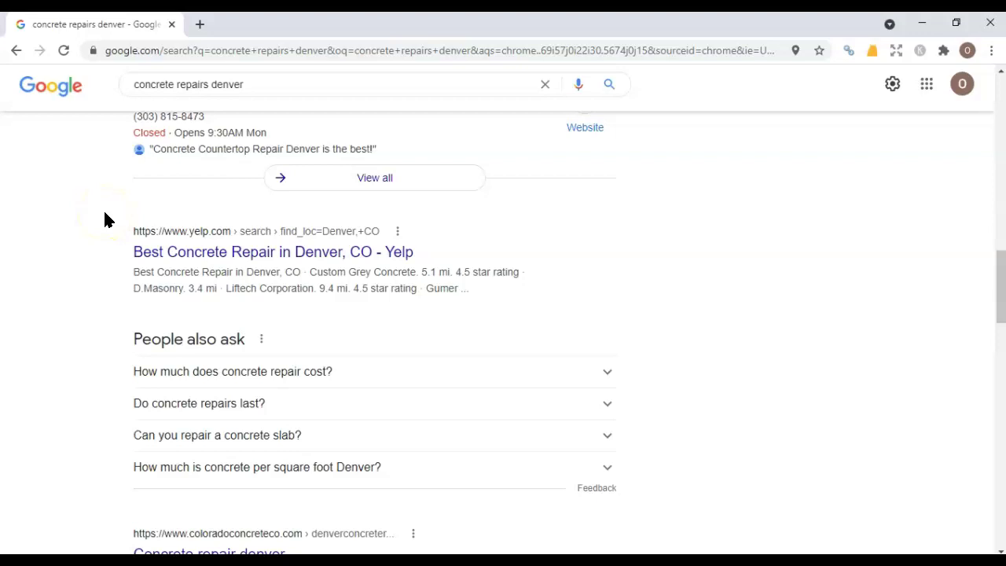
{"action": "scroll", "coordinate": [118, 224], "scroll_direction": "down", "scroll_amount": 1}
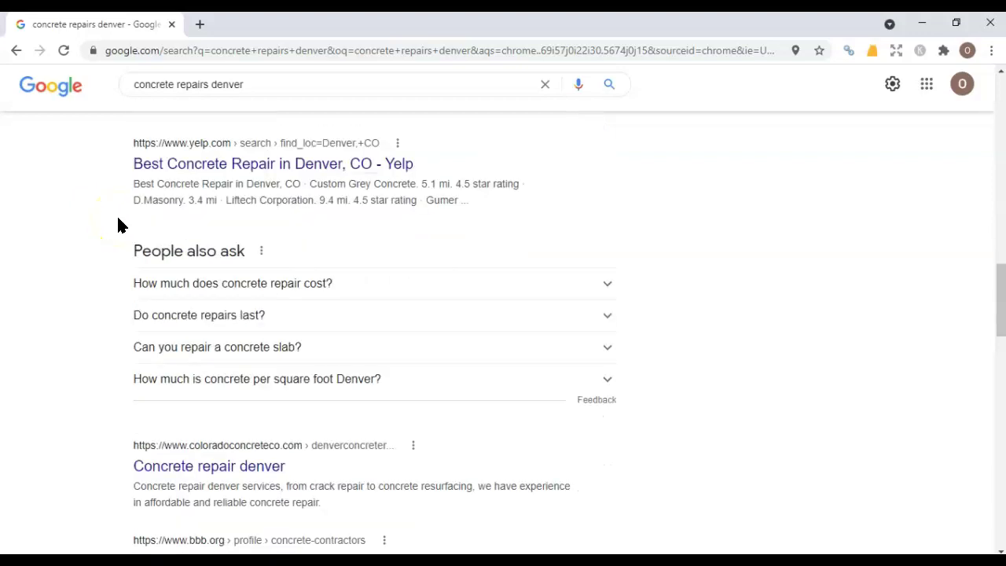
{"action": "scroll", "coordinate": [118, 224], "scroll_direction": "down", "scroll_amount": 1}
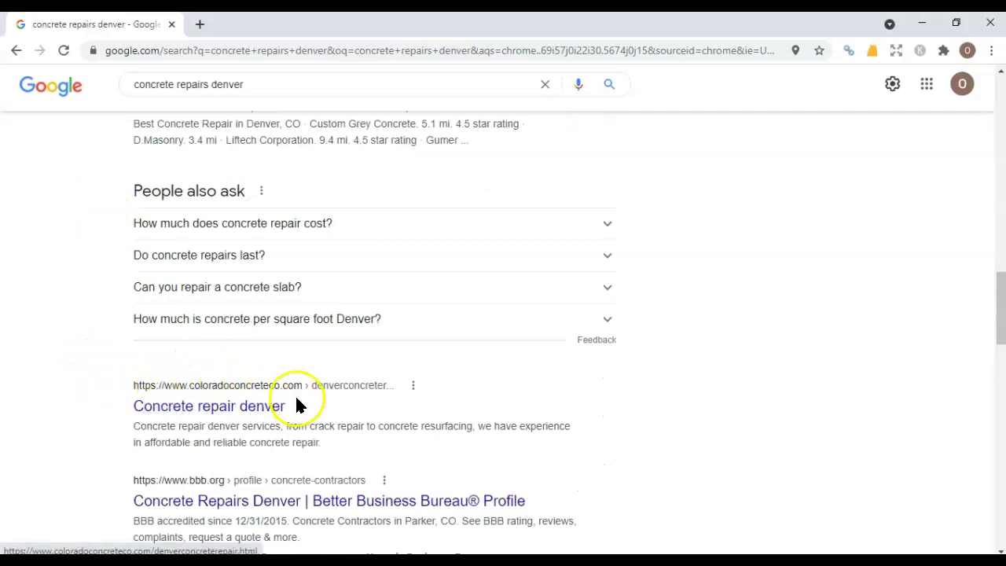
{"action": "scroll", "coordinate": [69, 330], "scroll_direction": "up", "scroll_amount": 2}
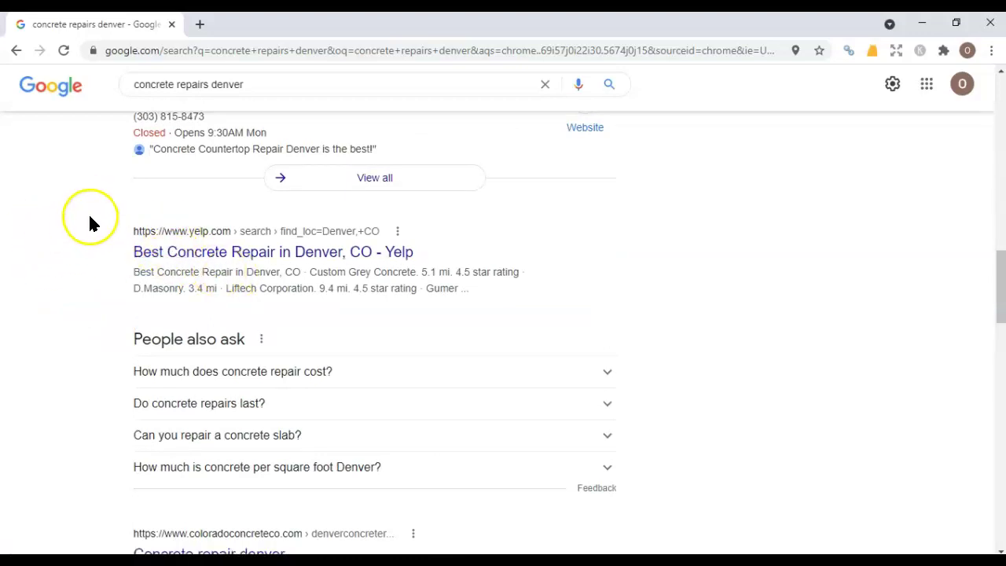
{"action": "left_click_drag", "start_coordinate": [123, 225], "coordinate": [584, 287]}
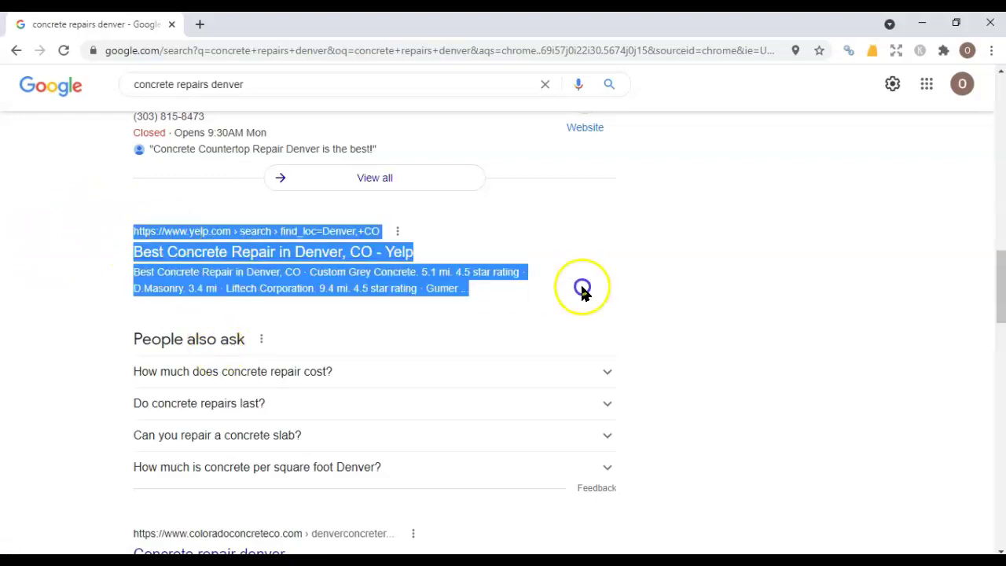
{"action": "left_click", "coordinate": [652, 291]}
{"action": "scroll", "coordinate": [651, 291], "scroll_direction": "down", "scroll_amount": 3}
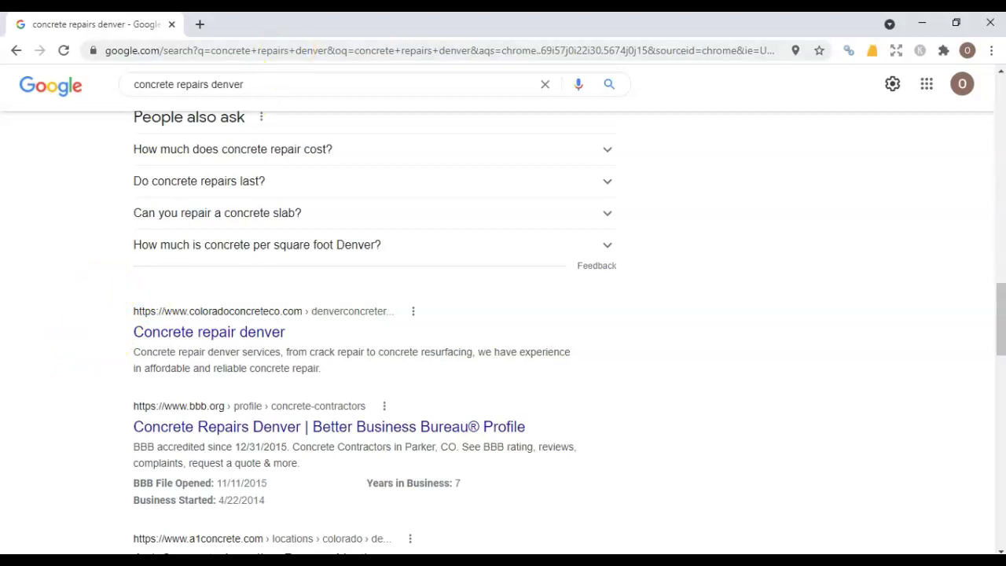
{"action": "double_click", "coordinate": [320, 34]}
Open the Denver Concrete Inc 'Concrete Repair Denver' page and scroll through its services to the footer and back.
{"action": "left_click", "coordinate": [982, 152]}
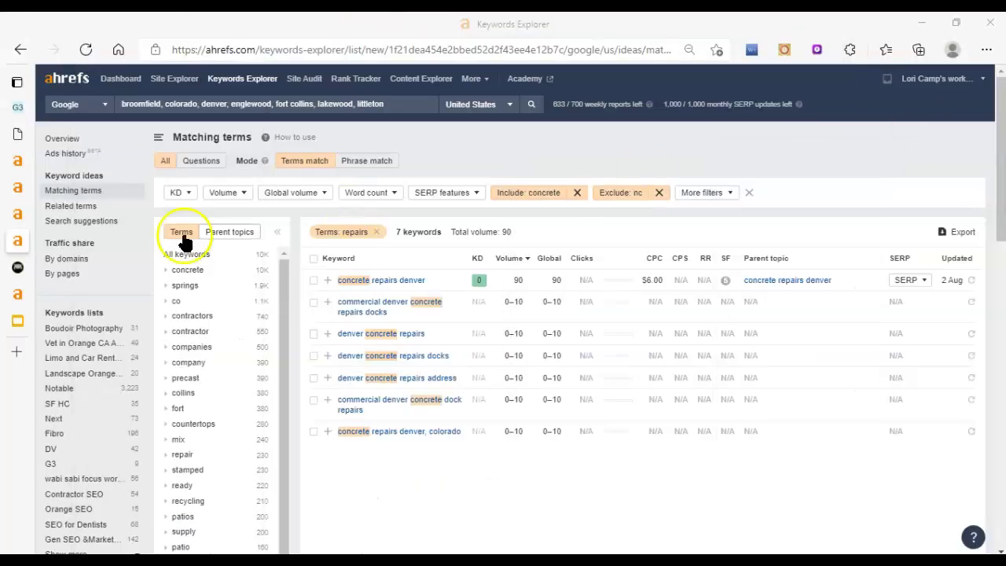
{"action": "left_click", "coordinate": [47, 266]}
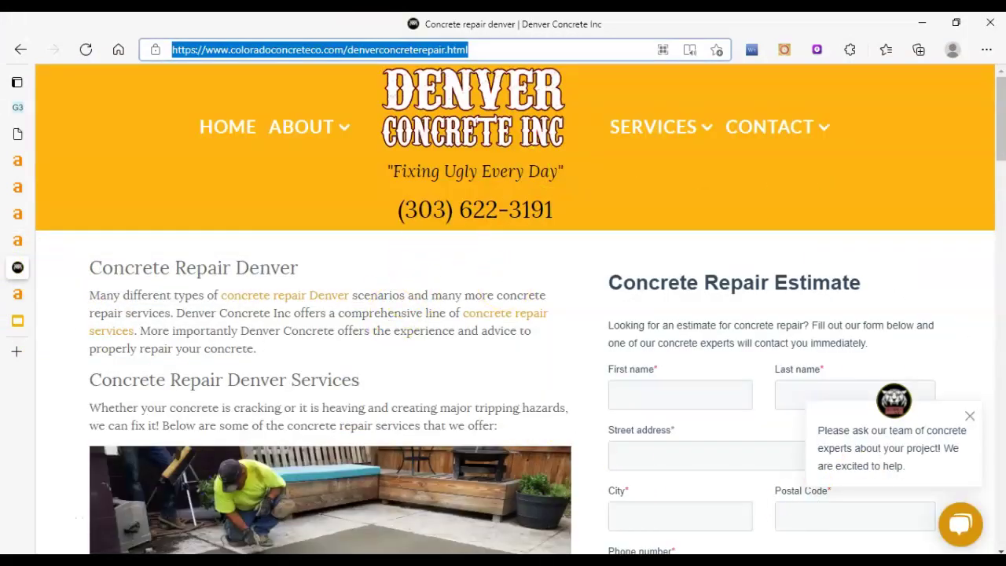
{"action": "scroll", "coordinate": [426, 289], "scroll_direction": "down", "scroll_amount": 1}
{"action": "scroll", "coordinate": [428, 291], "scroll_direction": "up", "scroll_amount": 1}
{"action": "scroll", "coordinate": [330, 258], "scroll_direction": "down", "scroll_amount": 1}
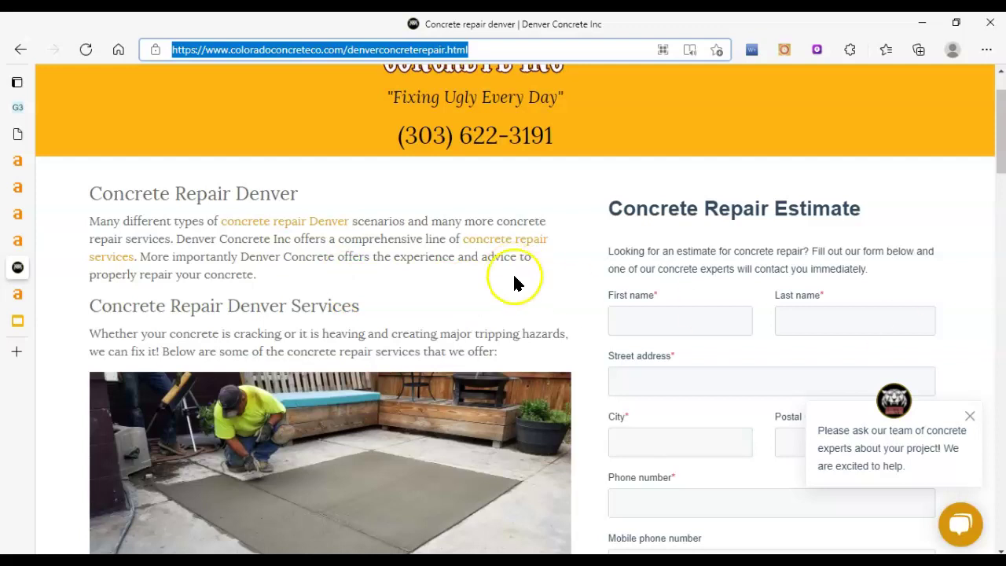
{"action": "scroll", "coordinate": [410, 307], "scroll_direction": "up", "scroll_amount": 1}
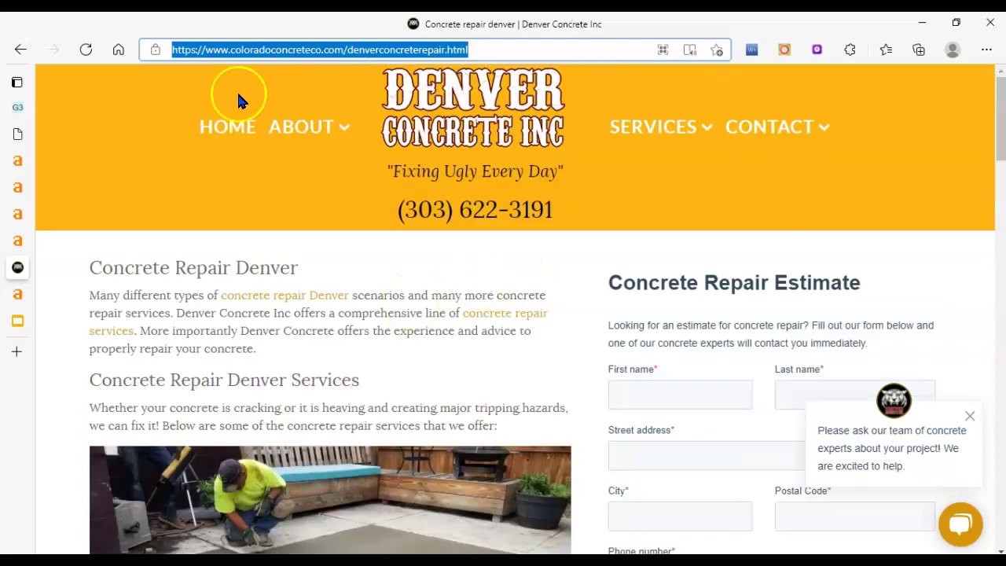
{"action": "scroll", "coordinate": [92, 280], "scroll_direction": "down", "scroll_amount": 1}
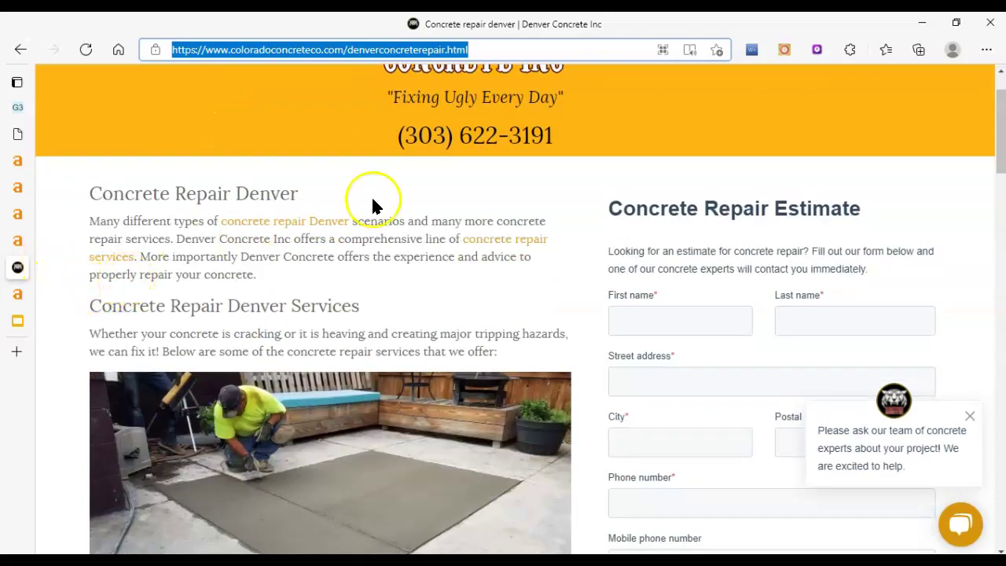
{"action": "scroll", "coordinate": [437, 202], "scroll_direction": "down", "scroll_amount": 4}
{"action": "scroll", "coordinate": [438, 202], "scroll_direction": "down", "scroll_amount": 16}
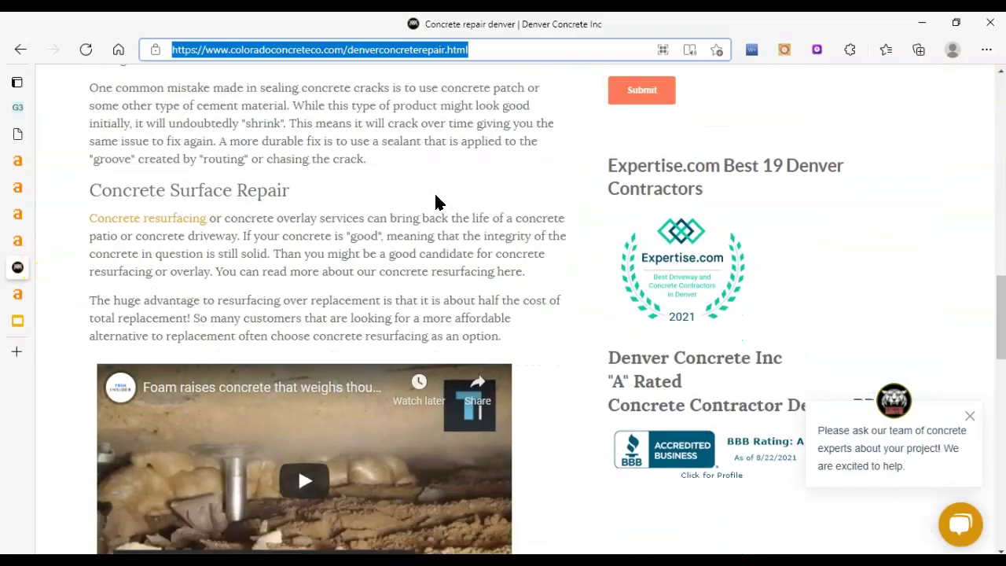
{"action": "scroll", "coordinate": [437, 202], "scroll_direction": "down", "scroll_amount": 8}
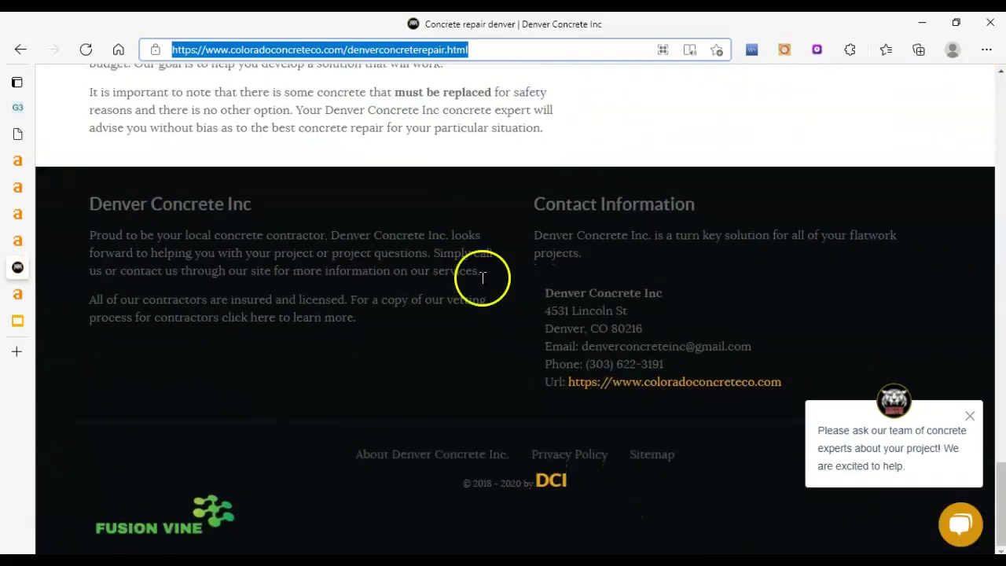
{"action": "scroll", "coordinate": [664, 291], "scroll_direction": "up", "scroll_amount": 6}
{"action": "scroll", "coordinate": [664, 291], "scroll_direction": "up", "scroll_amount": 15}
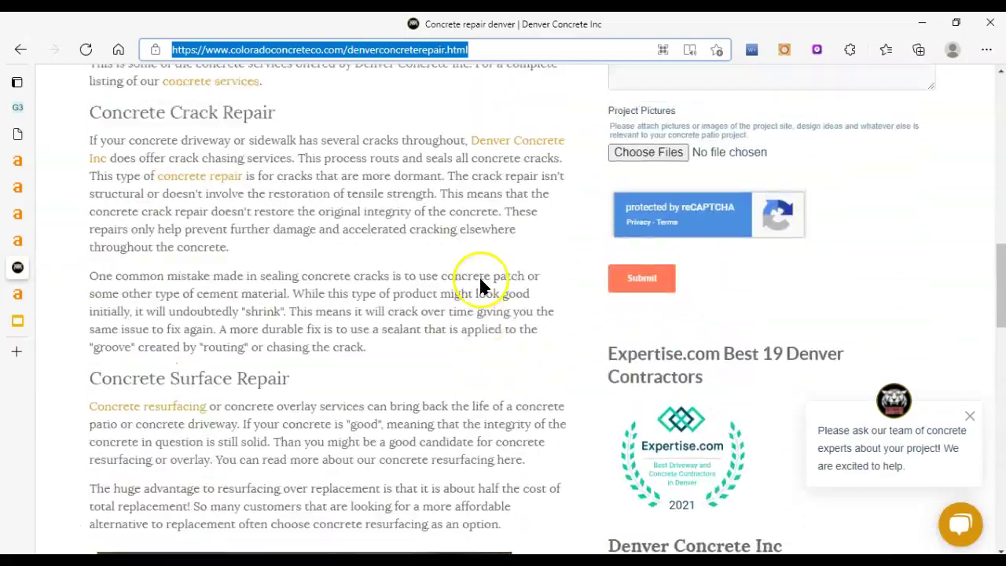
{"action": "scroll", "coordinate": [481, 287], "scroll_direction": "up", "scroll_amount": 10}
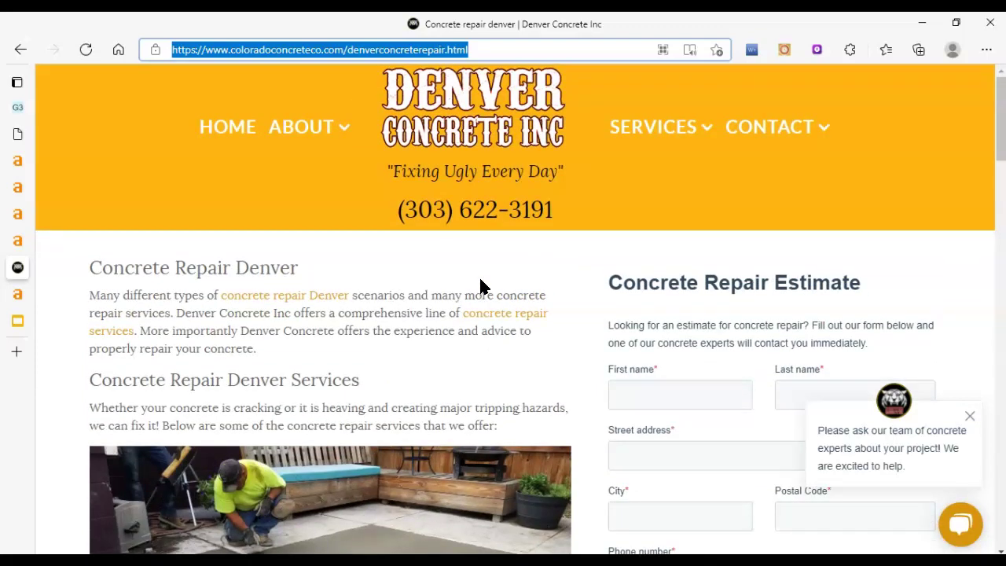
{"action": "scroll", "coordinate": [481, 287], "scroll_direction": "down", "scroll_amount": 3}
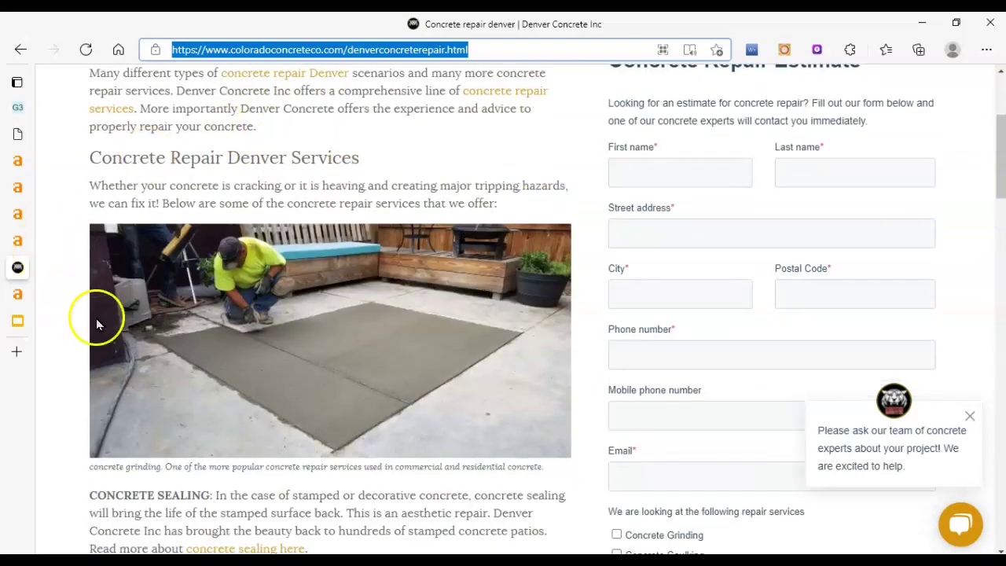
{"action": "right_click", "coordinate": [331, 318]}
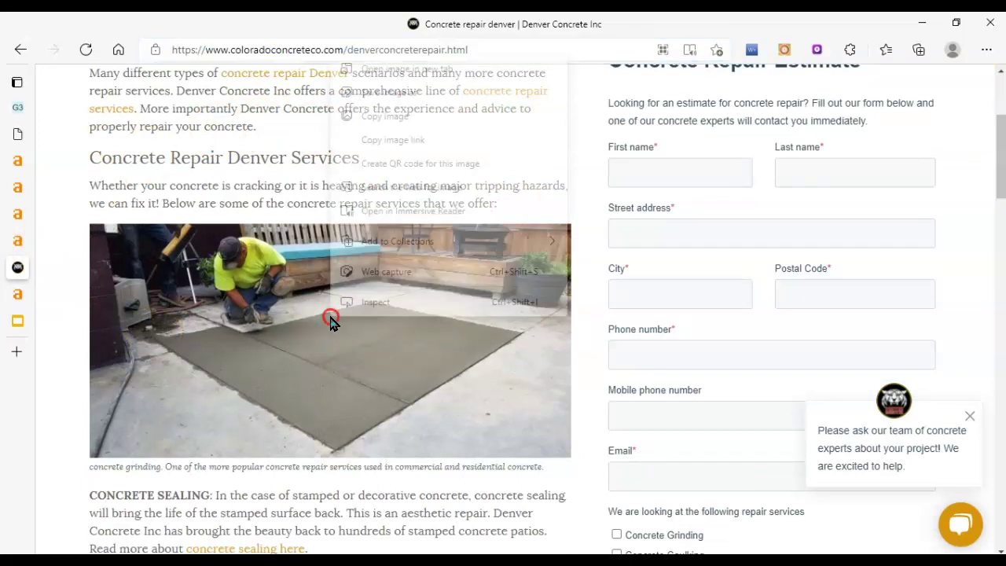
{"action": "left_click", "coordinate": [410, 92]}
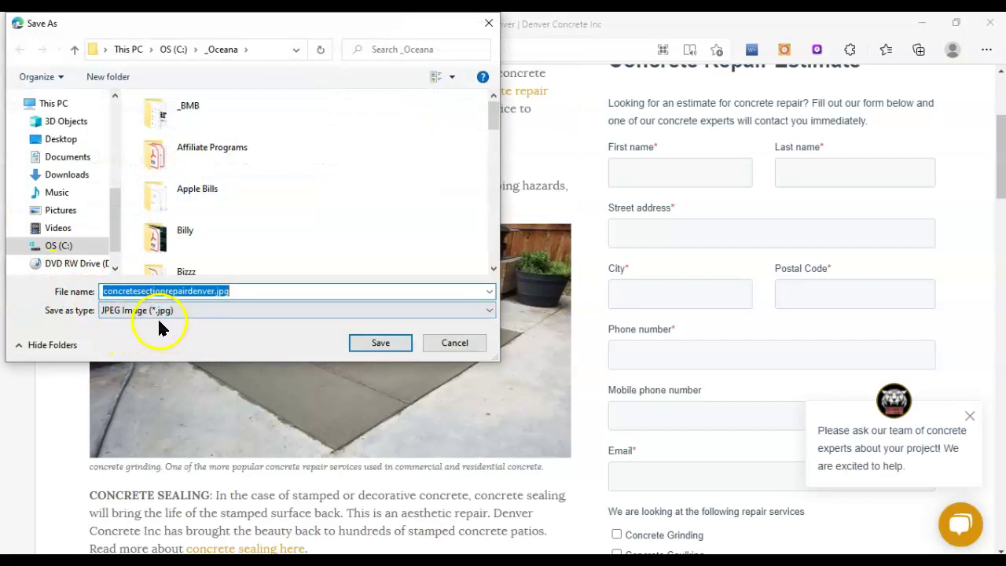
{"action": "left_click", "coordinate": [224, 292]}
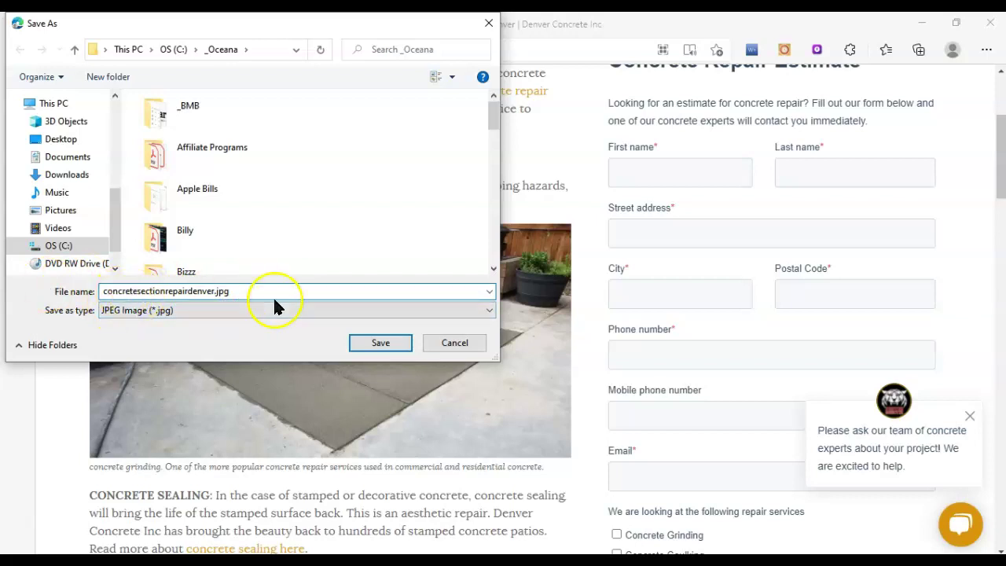
{"action": "left_click", "coordinate": [235, 291]}
{"action": "left_click_drag", "start_coordinate": [253, 292], "coordinate": [36, 313]}
{"action": "left_click", "coordinate": [254, 292]}
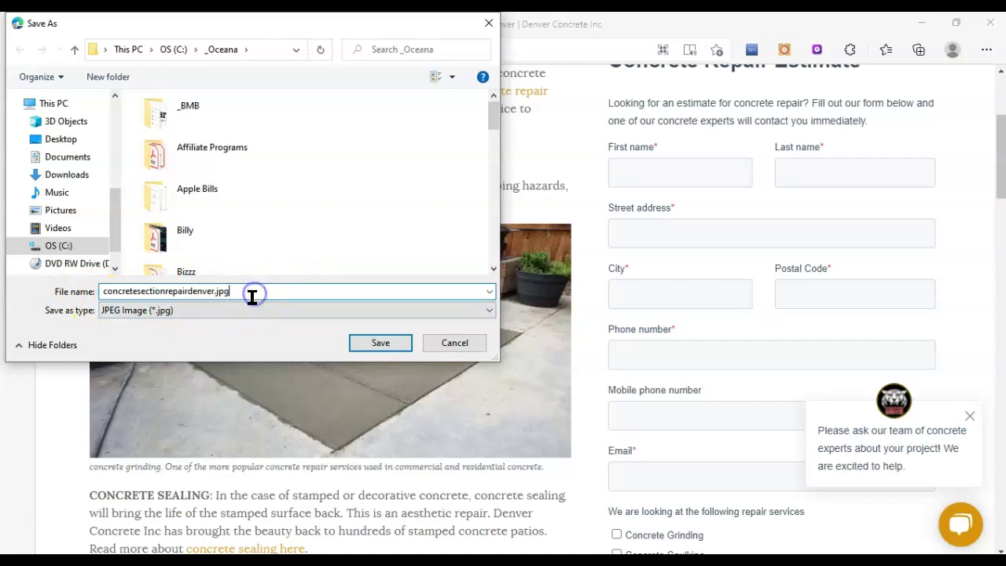
{"action": "left_click", "coordinate": [454, 343]}
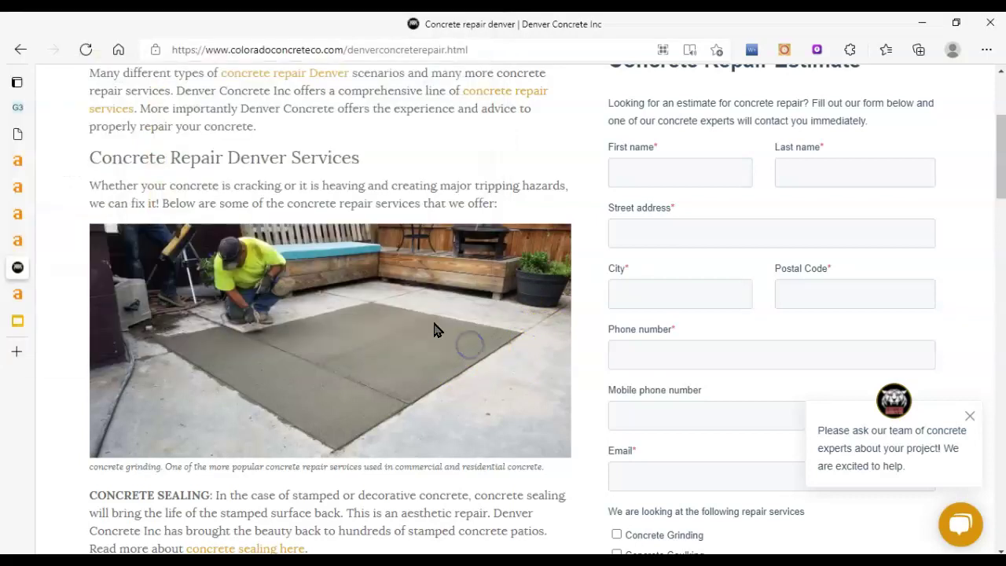
On the repair page's Ahrefs overview, highlight UR 9, DR and backlinks, then open its 9 organic keywords.
{"action": "left_click", "coordinate": [22, 300]}
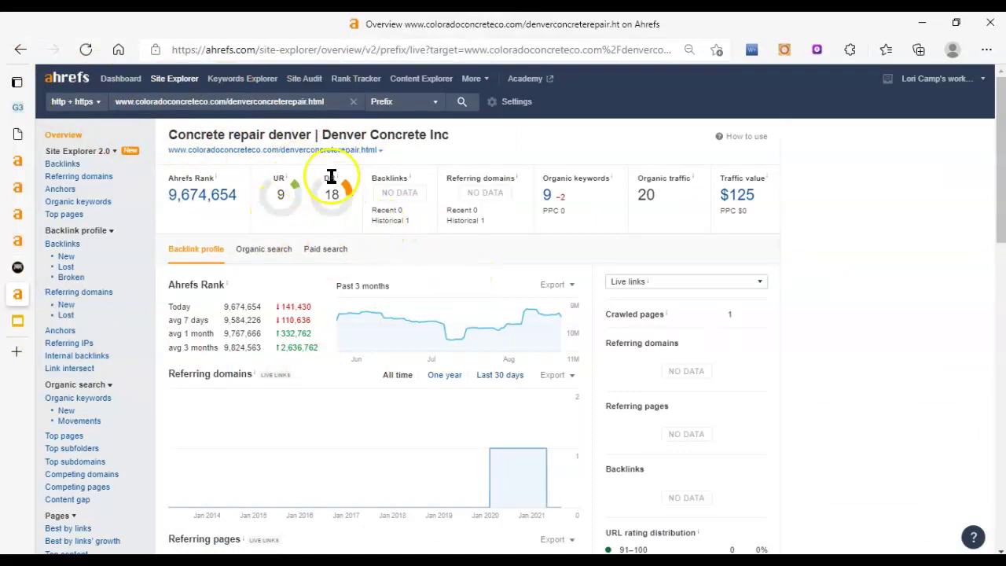
{"action": "left_click_drag", "start_coordinate": [323, 179], "coordinate": [382, 224]}
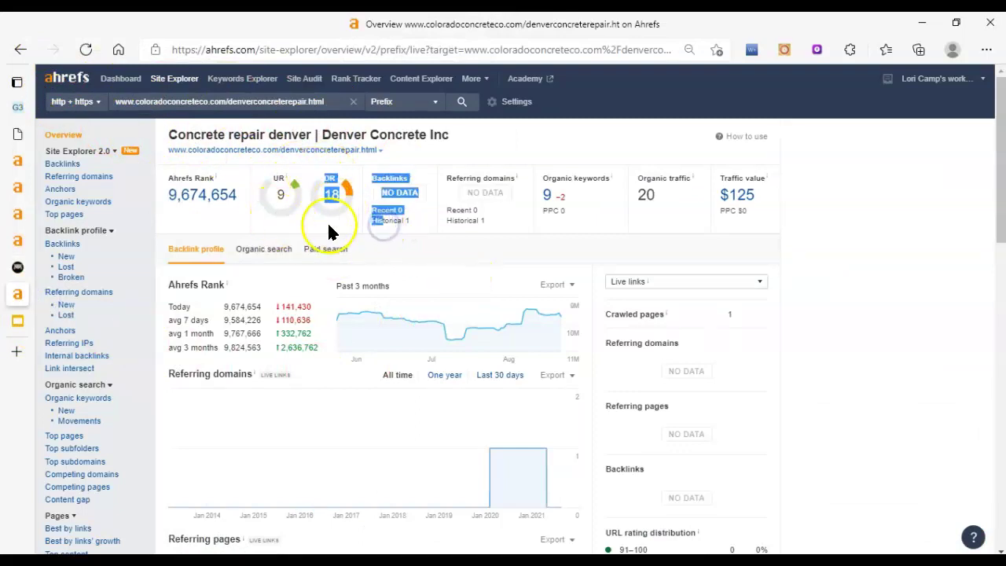
{"action": "left_click_drag", "start_coordinate": [271, 176], "coordinate": [290, 212]}
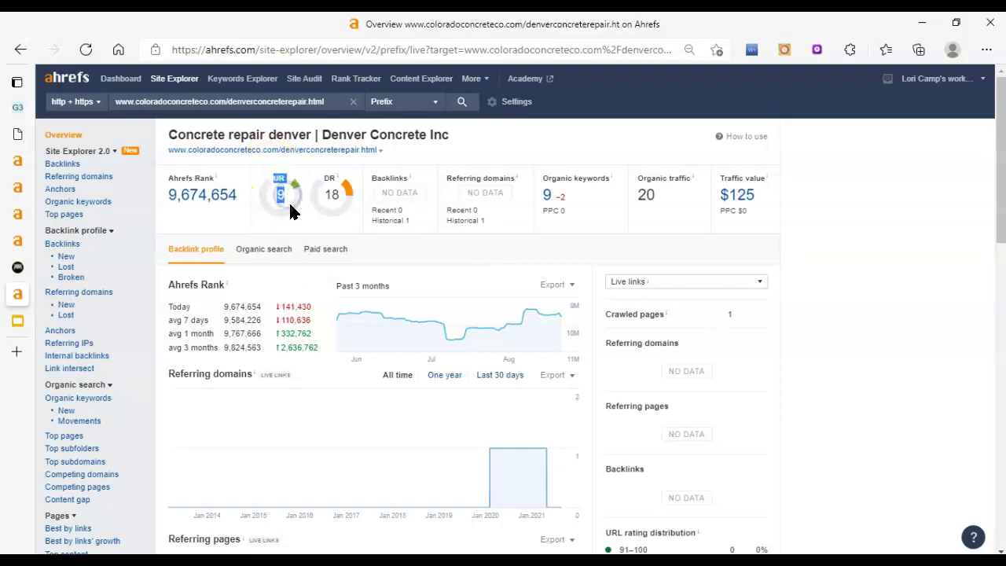
{"action": "triple_click", "coordinate": [388, 186]}
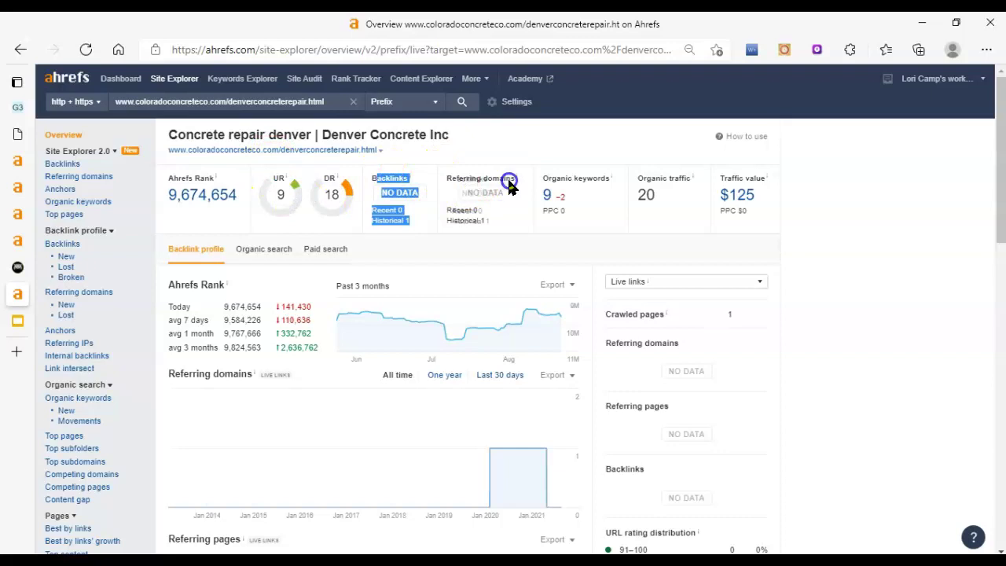
{"action": "left_click", "coordinate": [512, 231]}
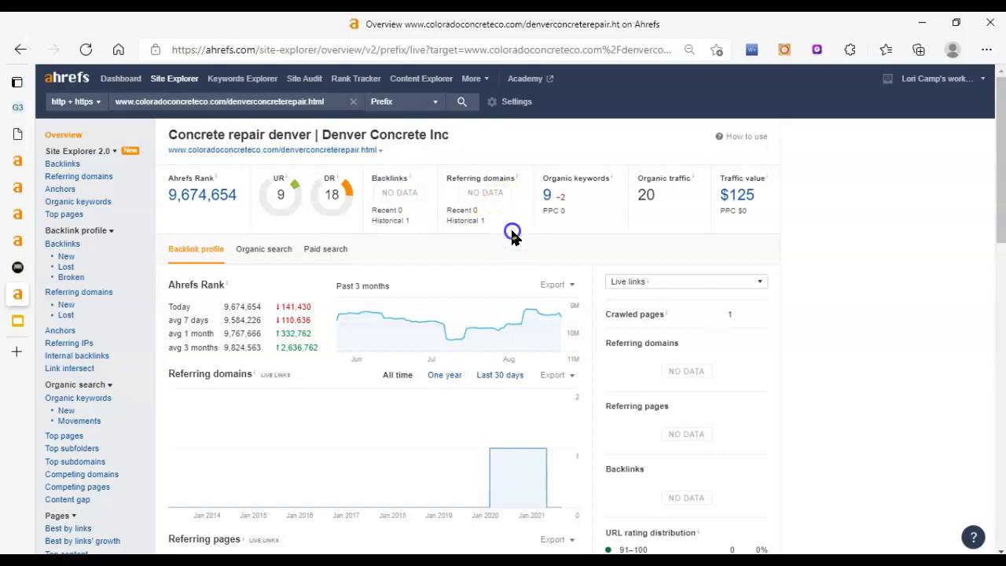
{"action": "left_click", "coordinate": [548, 197]}
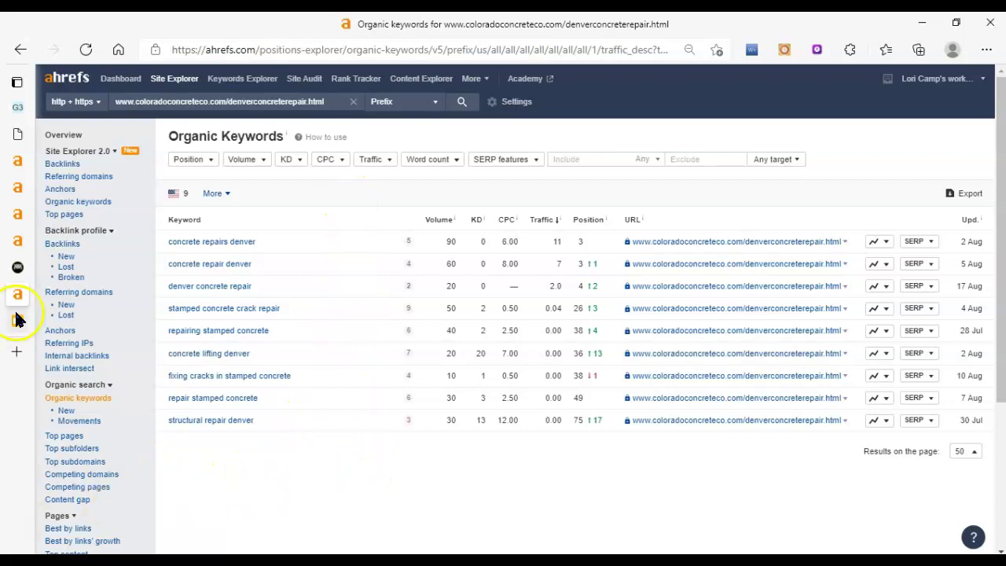
{"action": "mouse_move", "coordinate": [17, 320]}
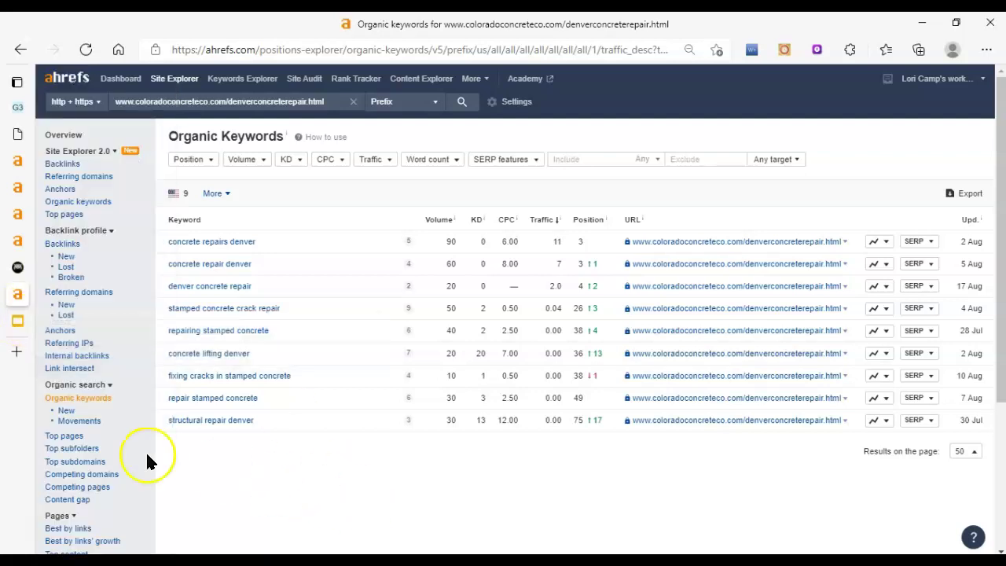
Switch to the Google Slides Contact_Slide listing three steps to win more clients.
{"action": "mouse_move", "coordinate": [16, 352]}
{"action": "left_click", "coordinate": [18, 320]}
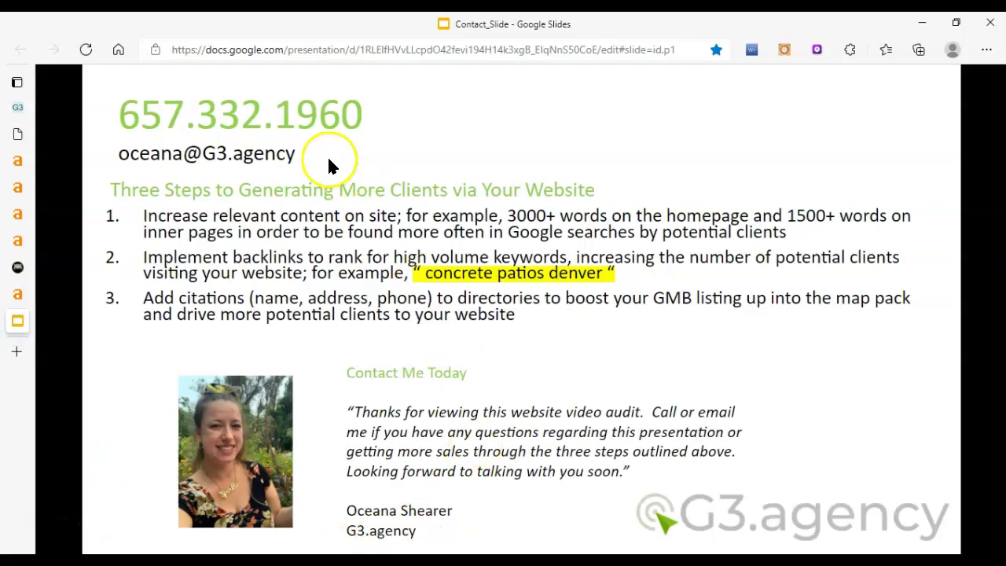